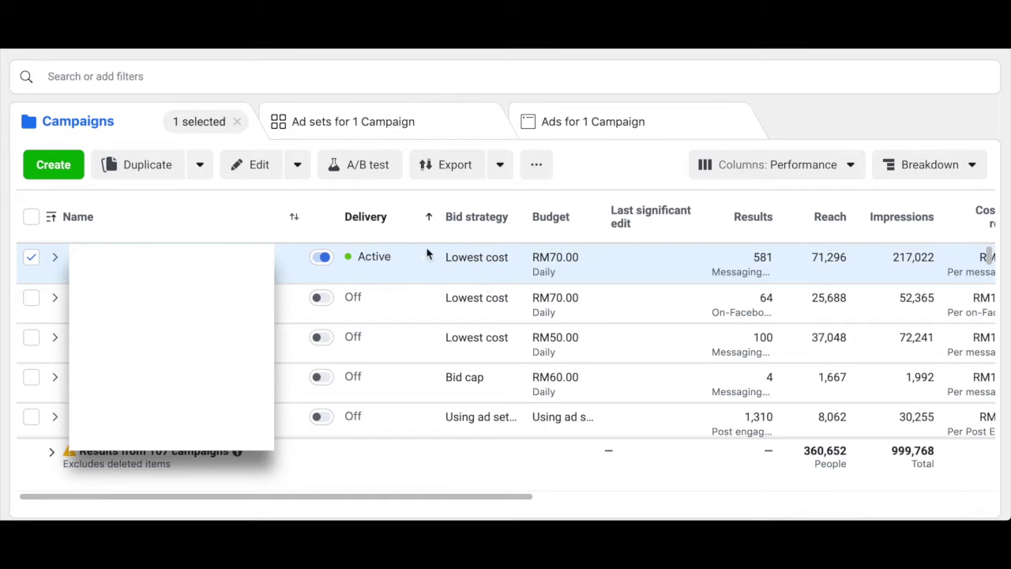
Examine the active campaign's performance metrics, from delivery, budget and results through reach, impressions, cost per result and amount spent
scroll(508, 255, "right", 5)
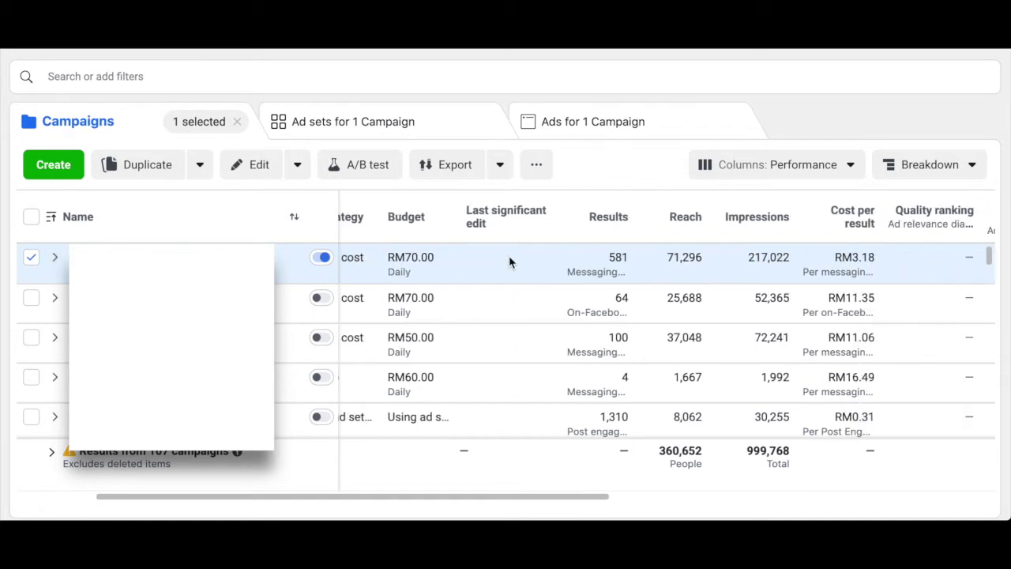
scroll(418, 254, "left", 4)
scroll(418, 255, "left", 1)
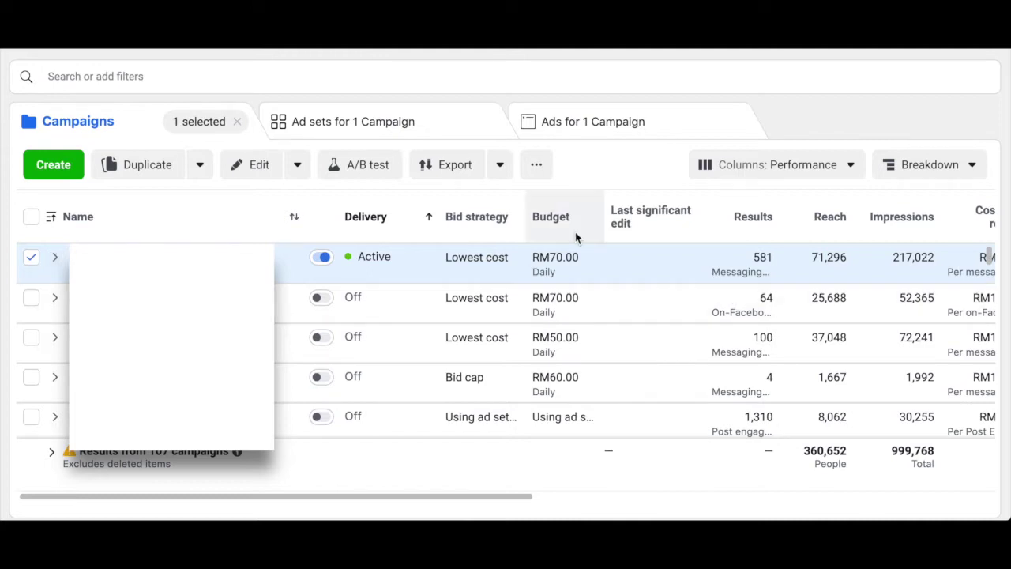
scroll(575, 235, "right", 3)
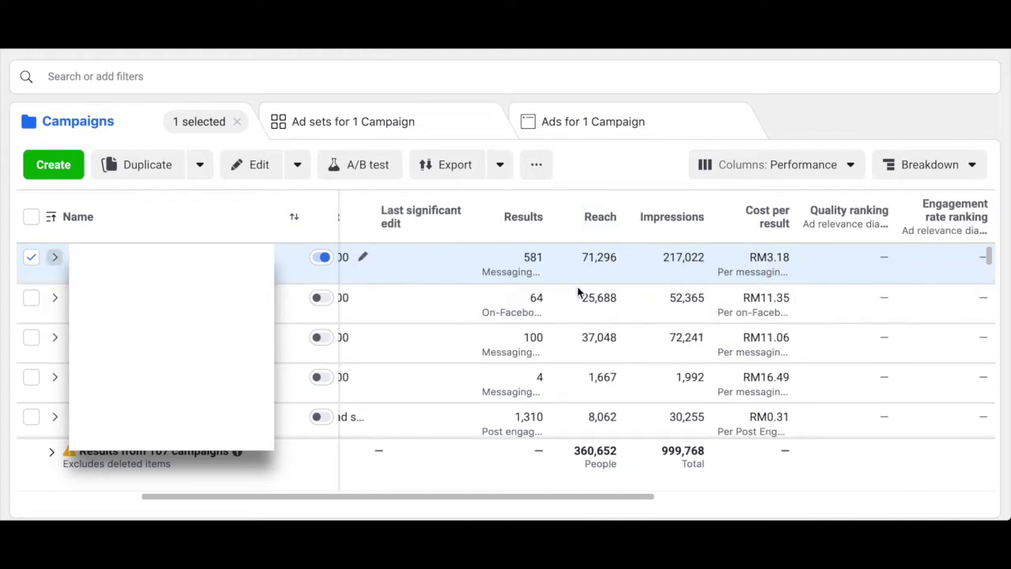
scroll(647, 279, "right", 1)
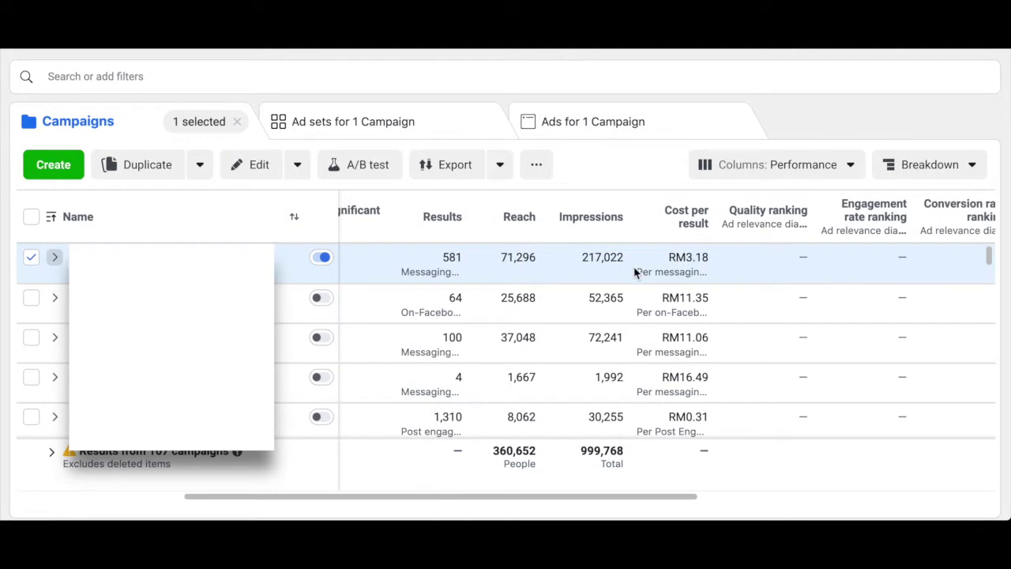
scroll(633, 270, "right", 2)
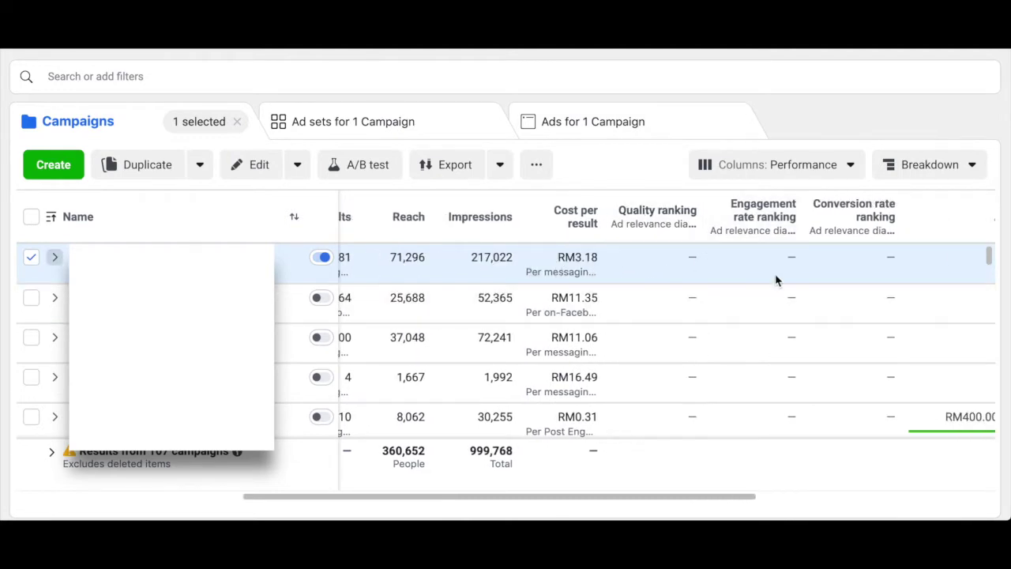
scroll(774, 276, "right", 4)
scroll(711, 273, "right", 3)
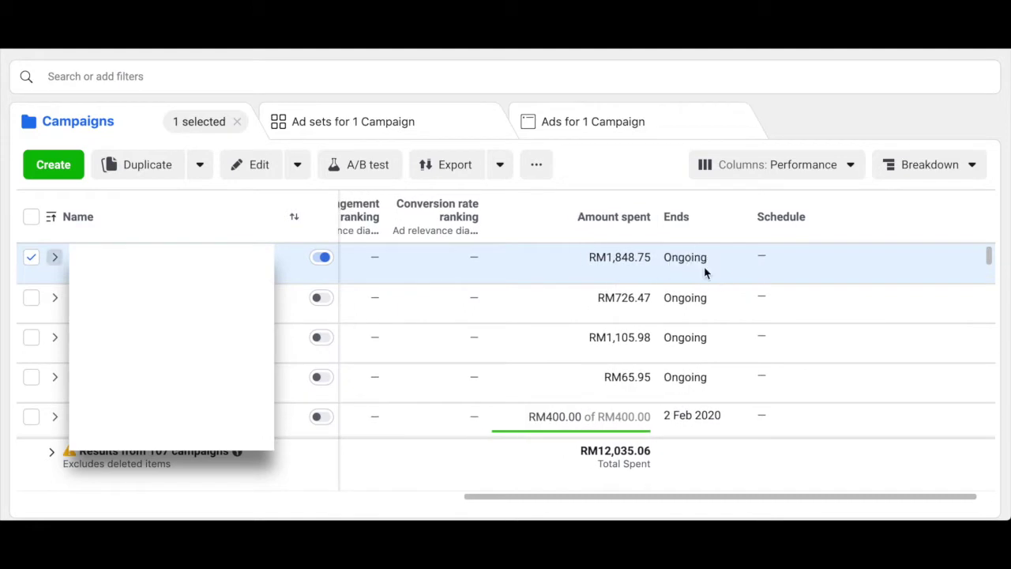
scroll(704, 266, "right", 1)
scroll(703, 266, "left", 10)
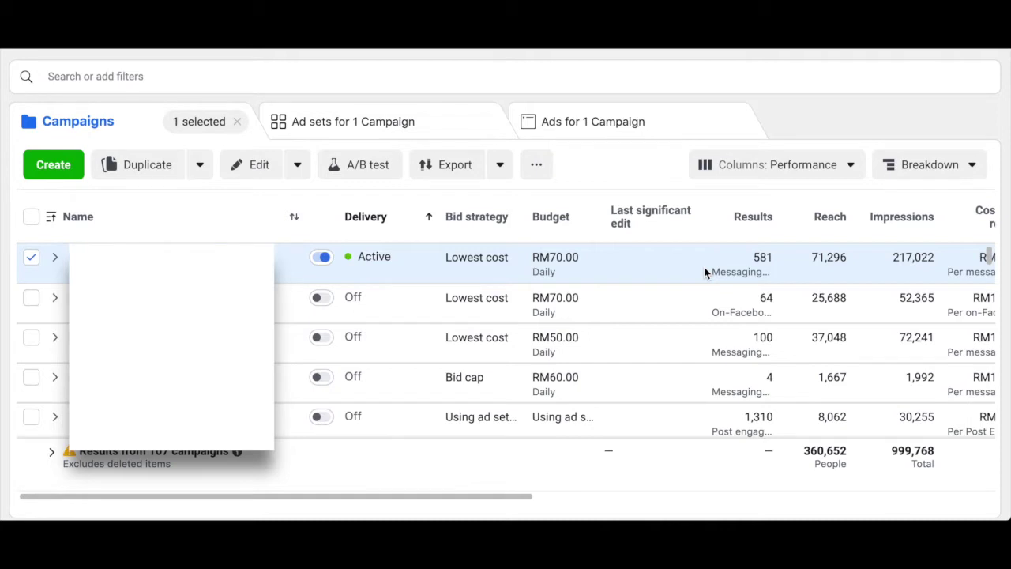
scroll(704, 271, "right", 3)
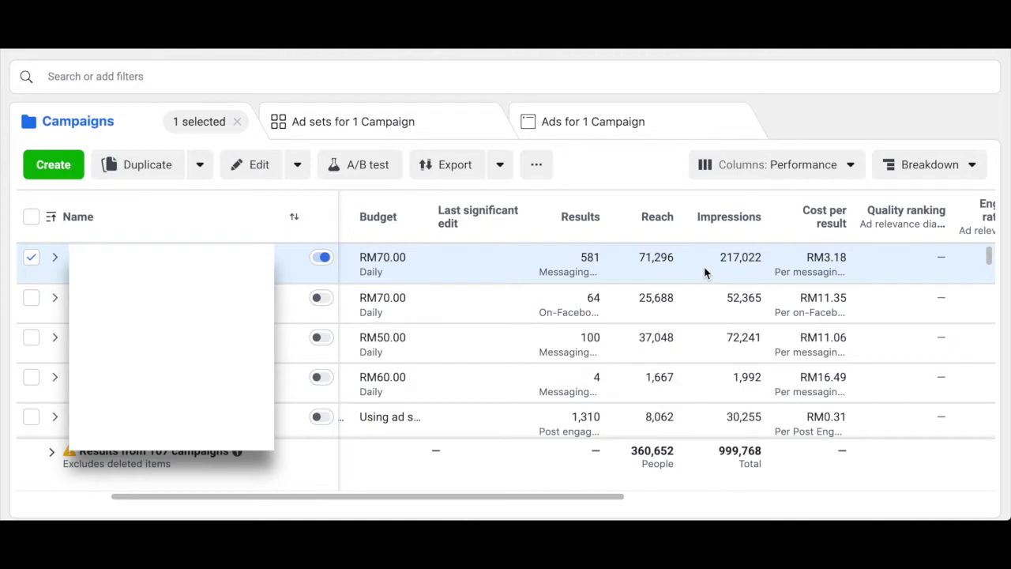
scroll(538, 346, "right", 5)
Show the Delivery column preset for the campaigns and check the cost per 1,000 people reached
left_click(790, 164)
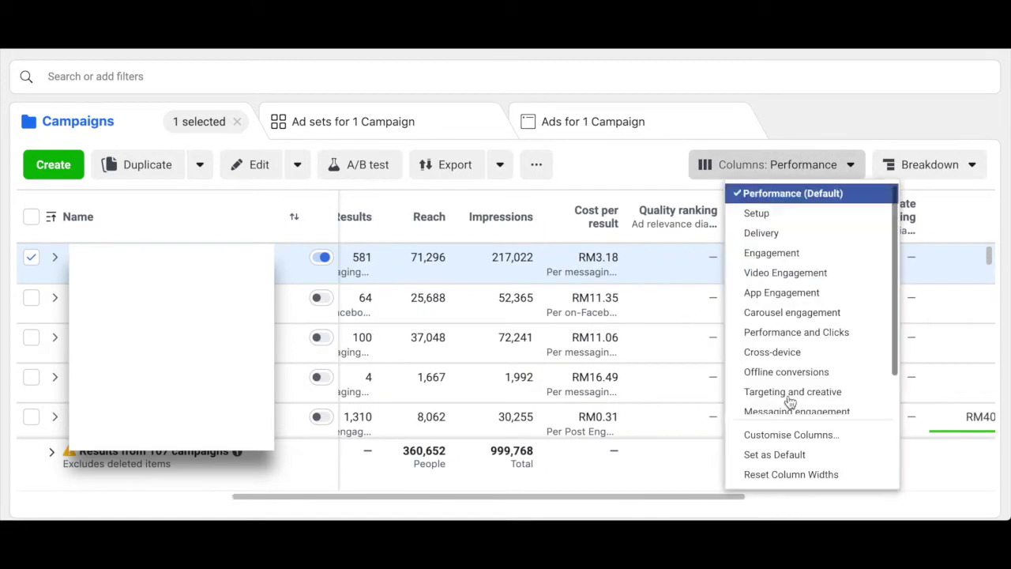
scroll(789, 306, "down", 2)
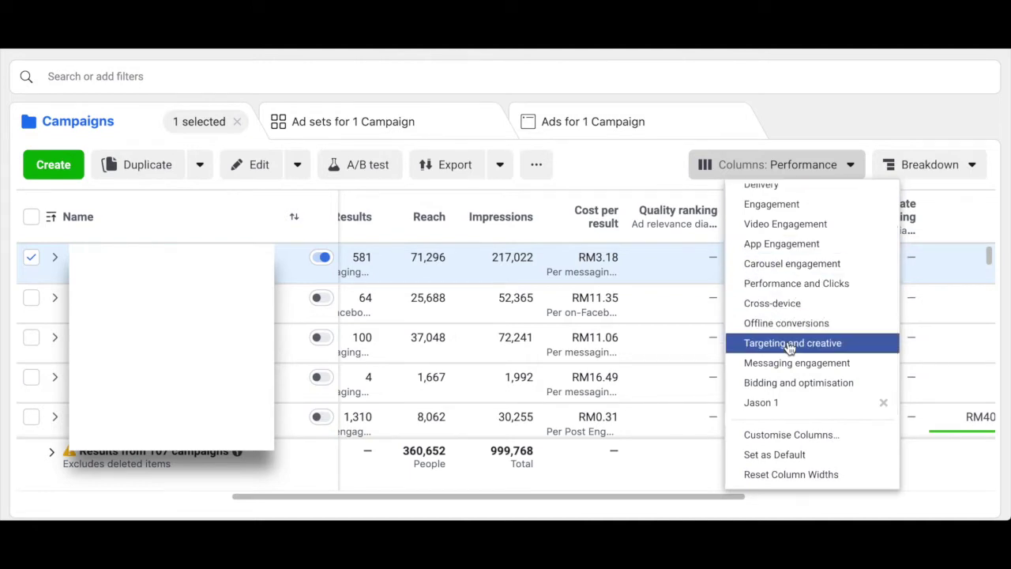
scroll(785, 289, "up", 2)
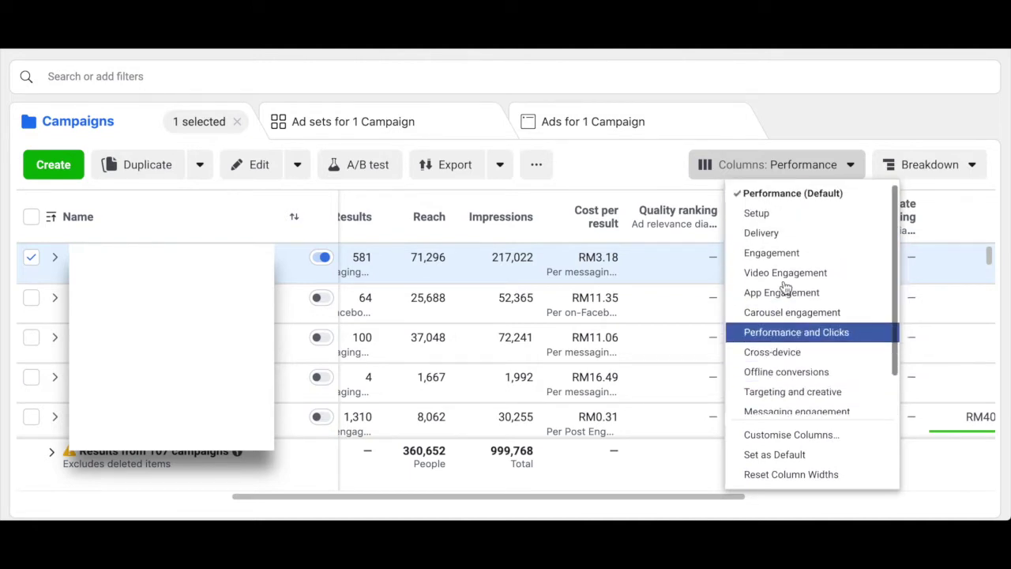
left_click(762, 233)
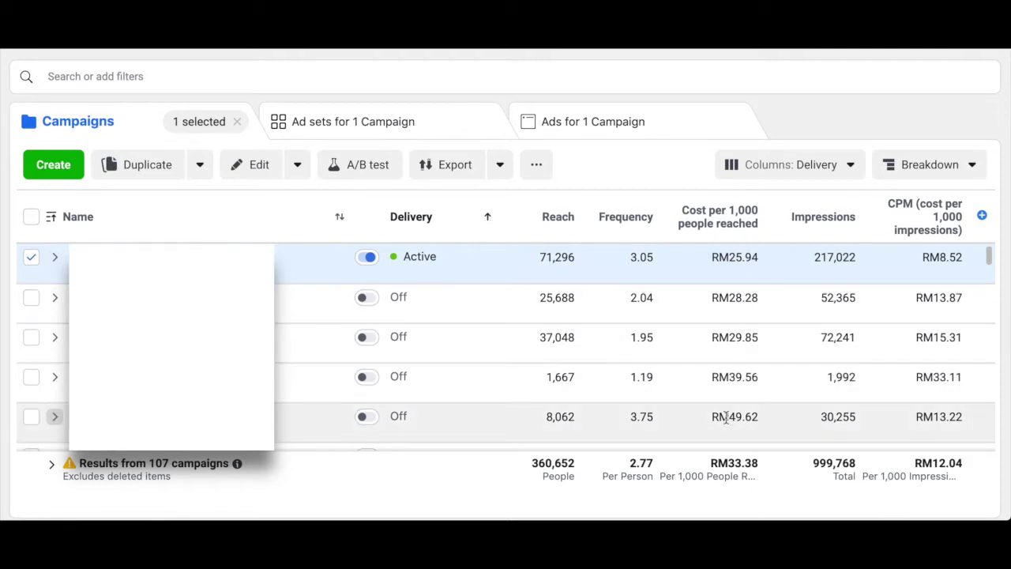
mouse_move(707, 225)
Review the campaigns with the Engagement column preset through to cost per link click, and with the Video Engagement preset
left_click(821, 162)
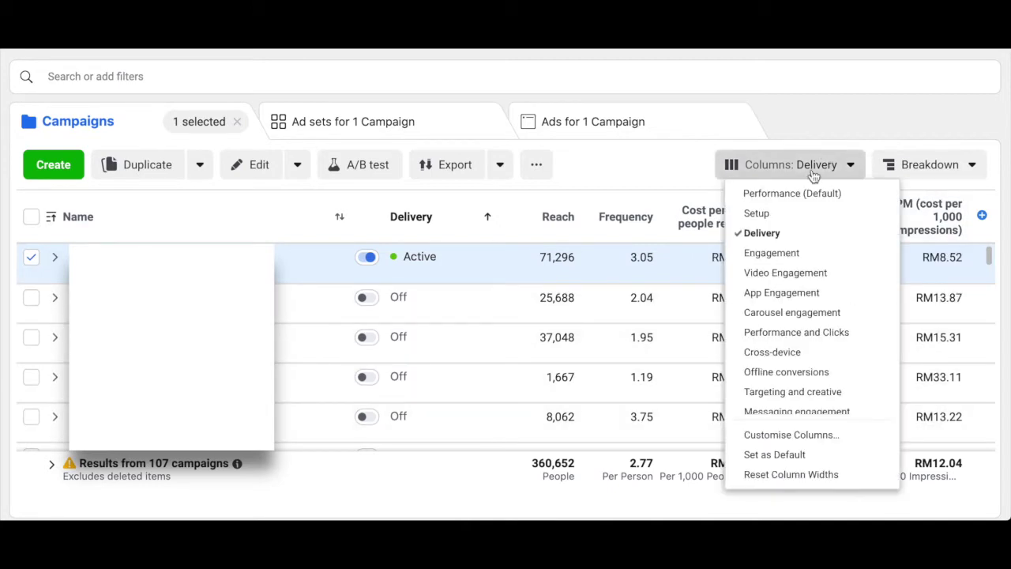
left_click(781, 252)
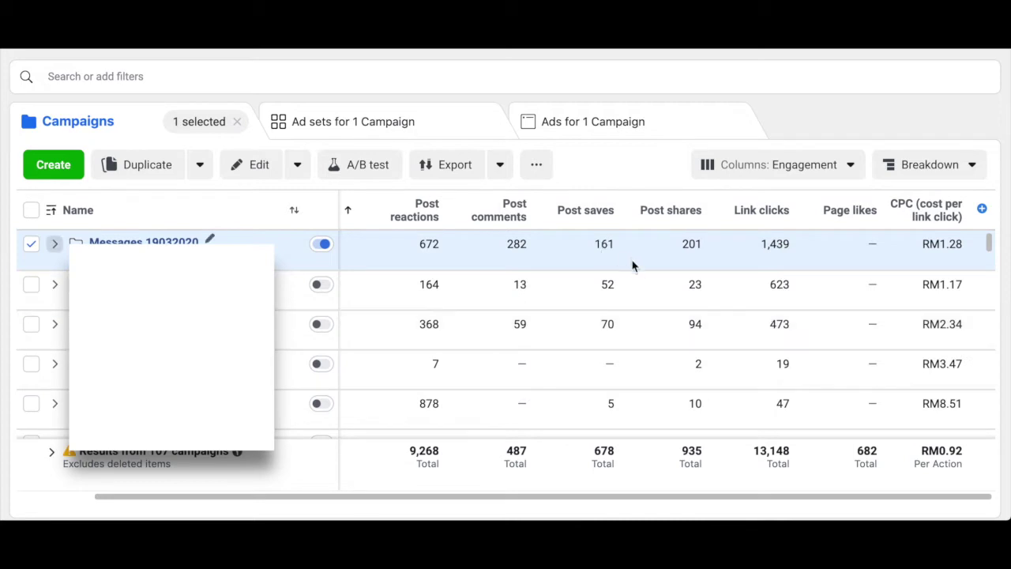
scroll(857, 340, "left", 2)
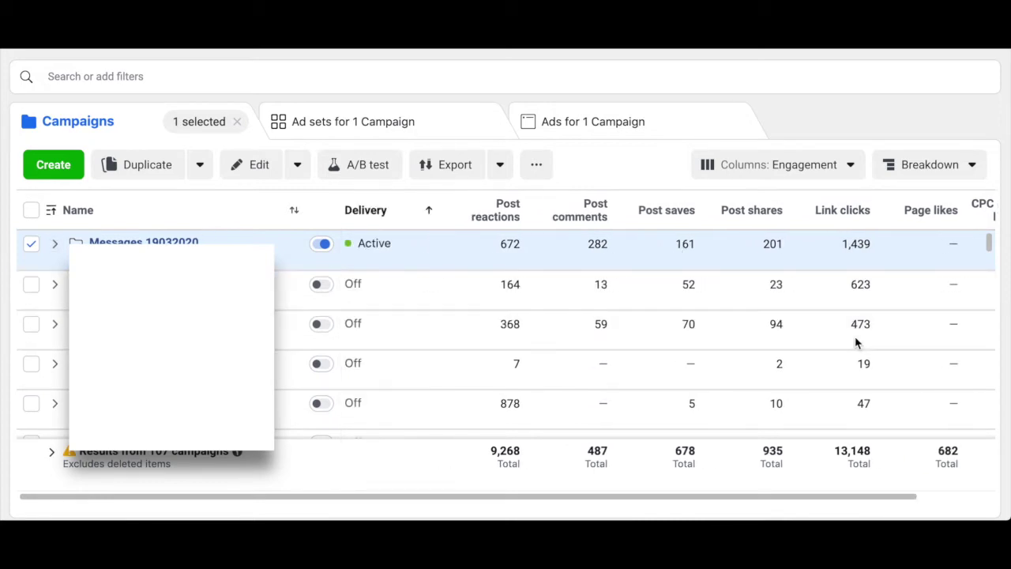
scroll(857, 341, "right", 2)
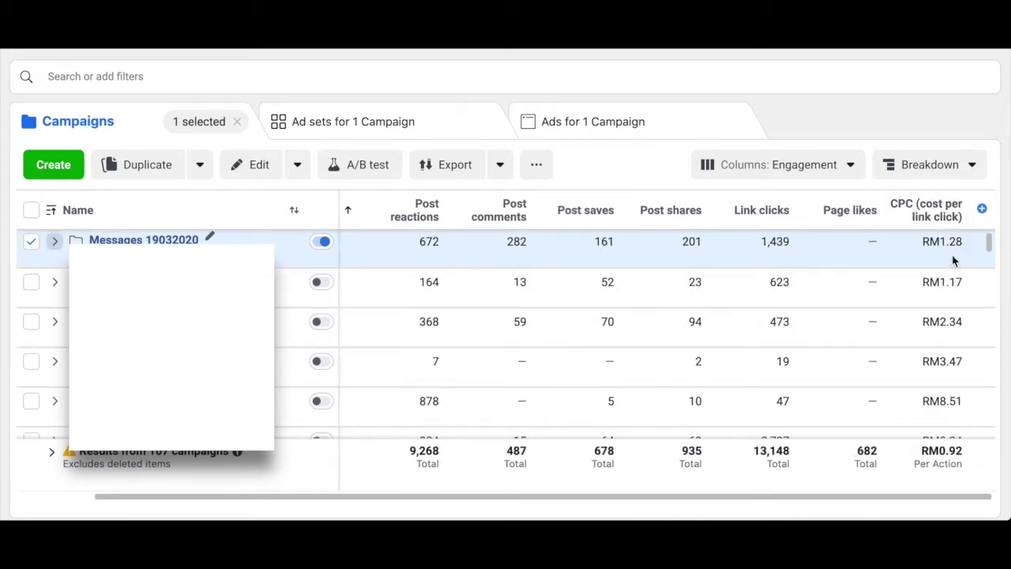
left_click(807, 169)
left_click(777, 274)
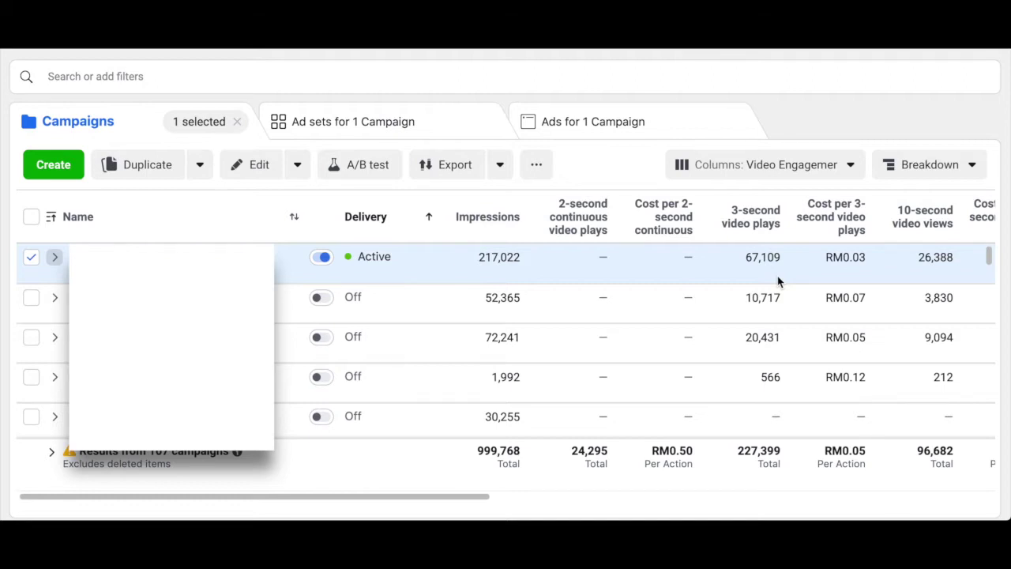
Apply the saved custom column preset to the campaign table and review the active campaign's CPM and click-through rates
left_click(798, 163)
scroll(786, 300, "down", 1)
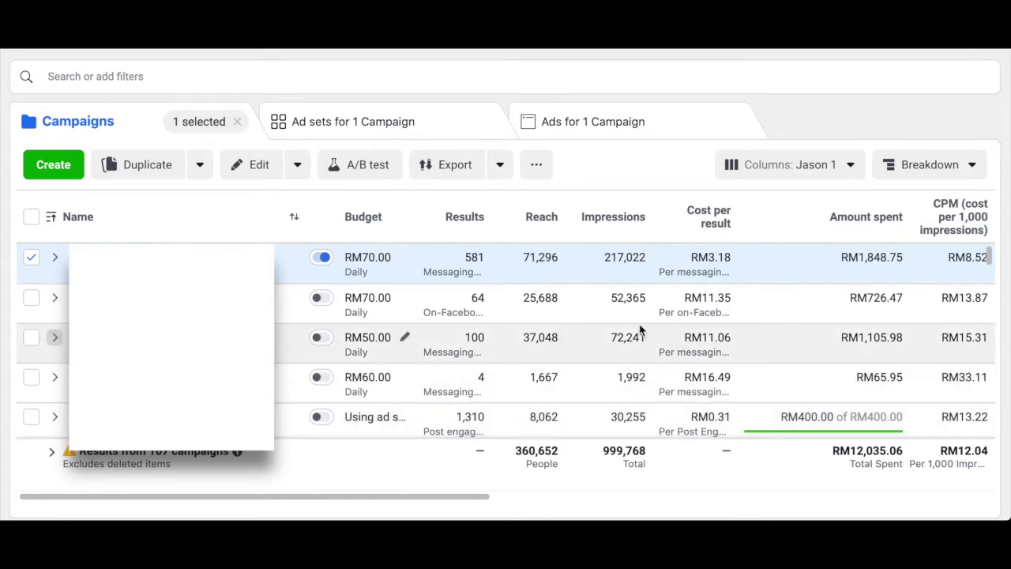
scroll(711, 300, "right", 6)
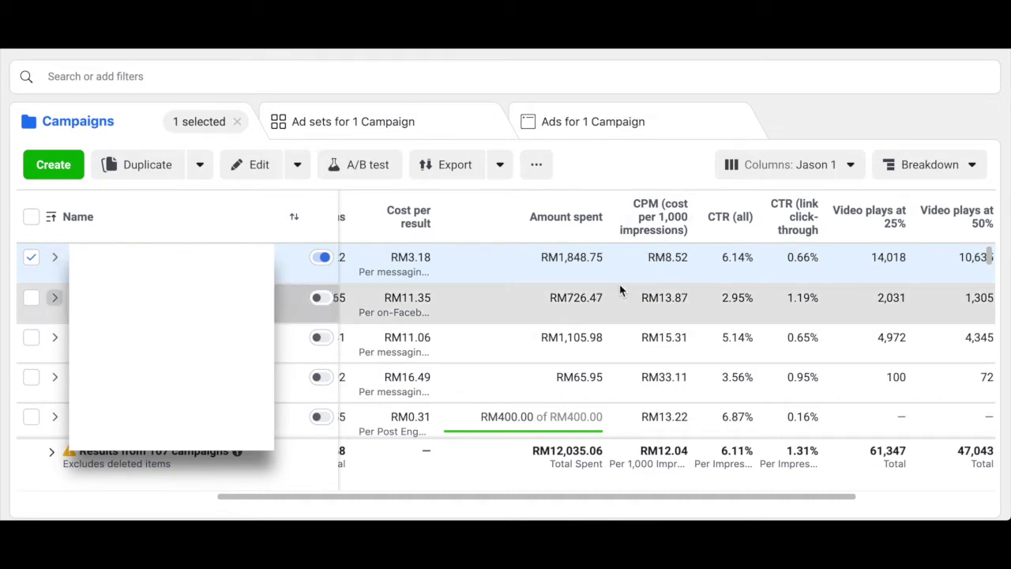
scroll(632, 276, "right", 2)
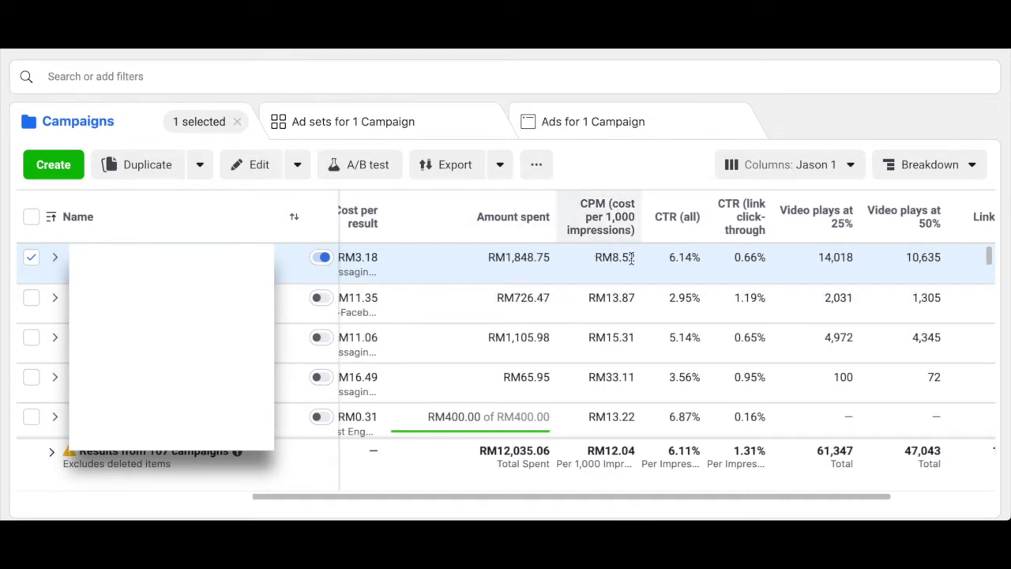
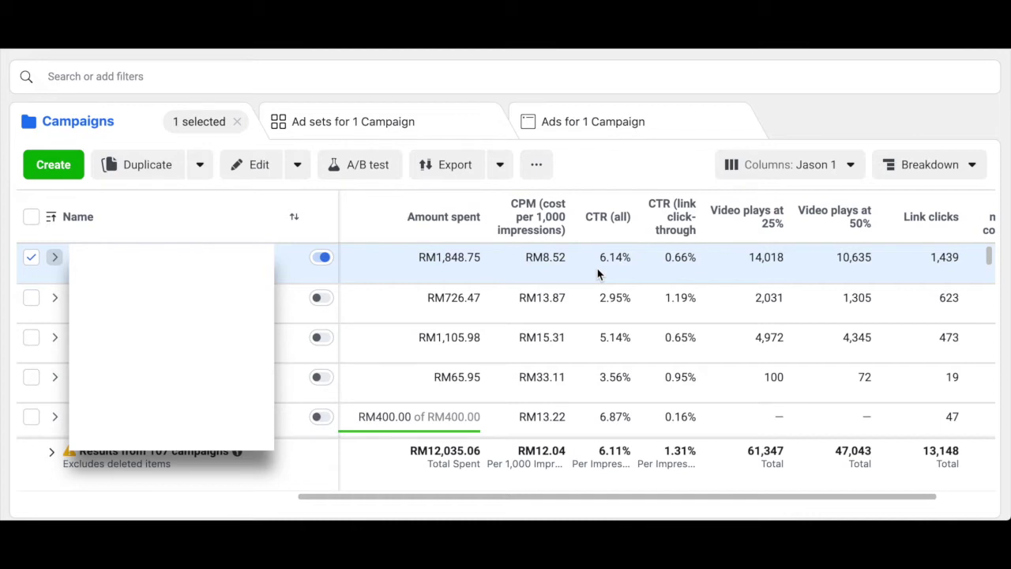
scroll(642, 262, "right", 2)
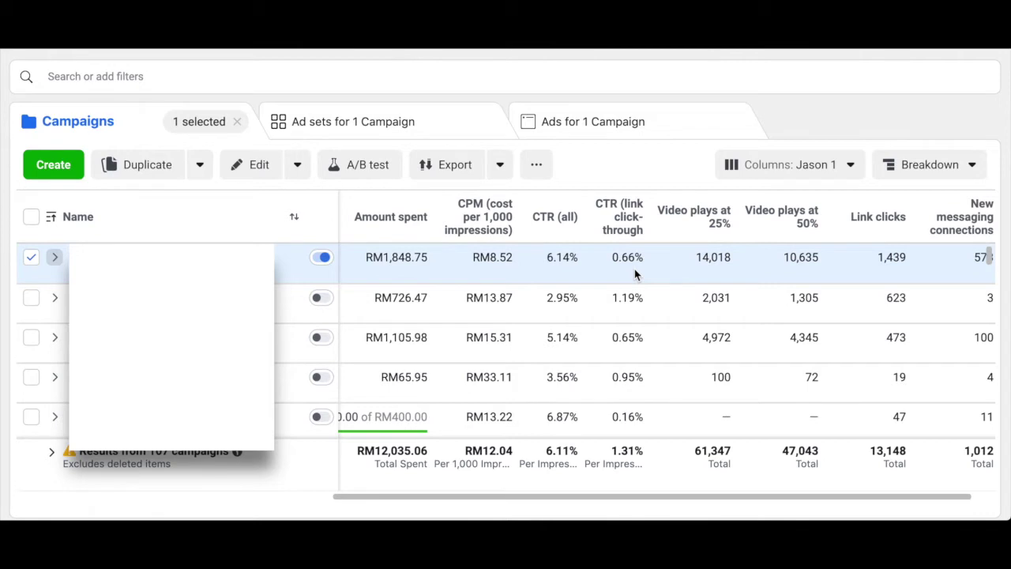
Compare the active campaign's reach and impressions with its CPM, click-through rates, video plays and link clicks
scroll(634, 274, "left", 5)
scroll(635, 269, "left", 3)
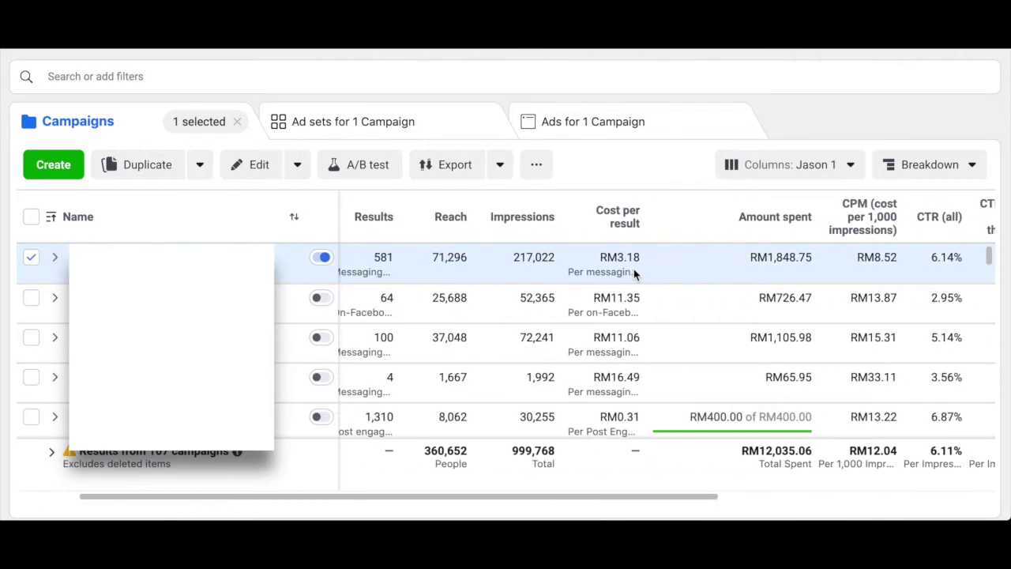
double_click(441, 256)
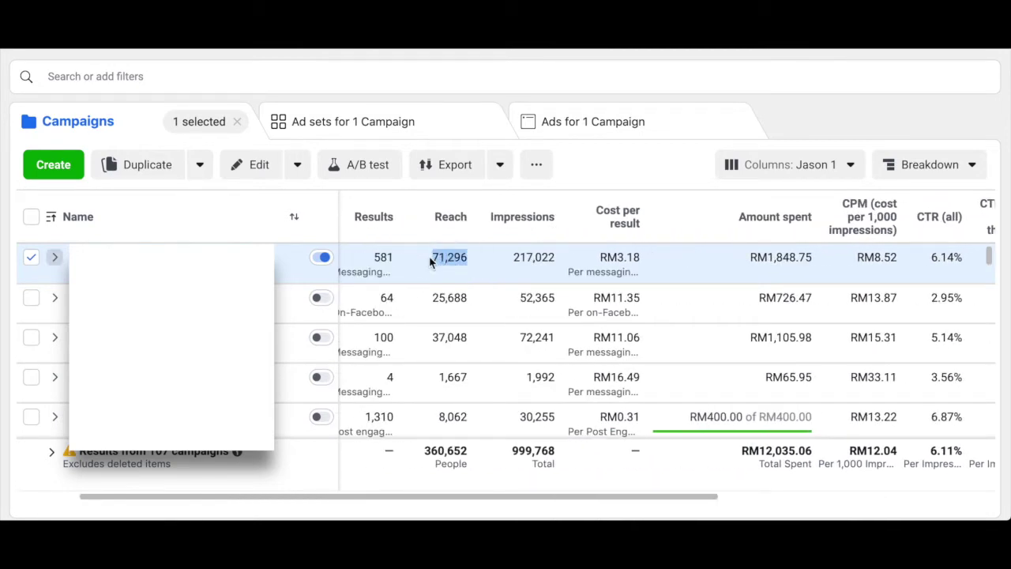
left_click_drag(510, 260, 556, 263)
scroll(556, 259, "right", 3)
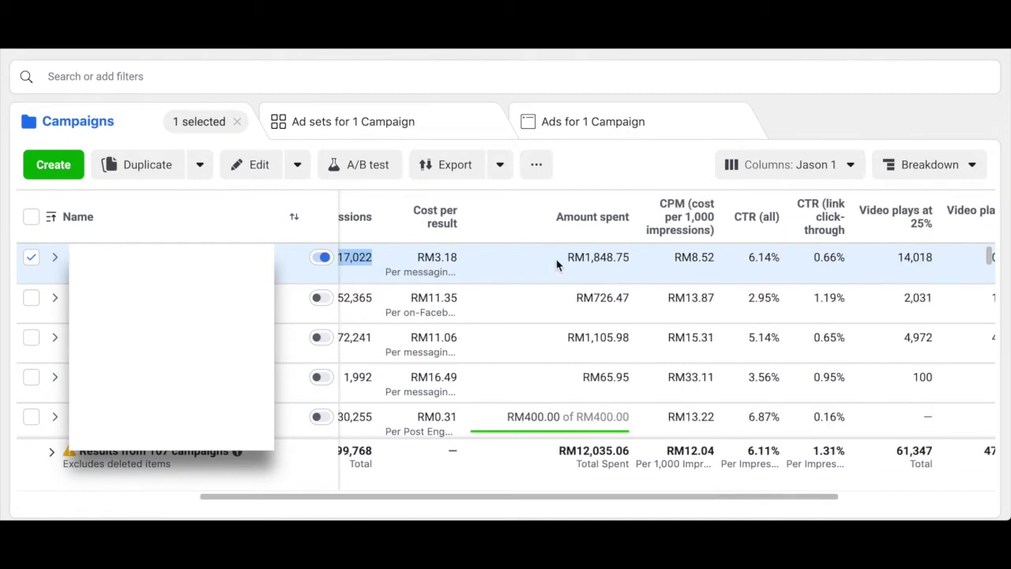
scroll(839, 306, "right", 1)
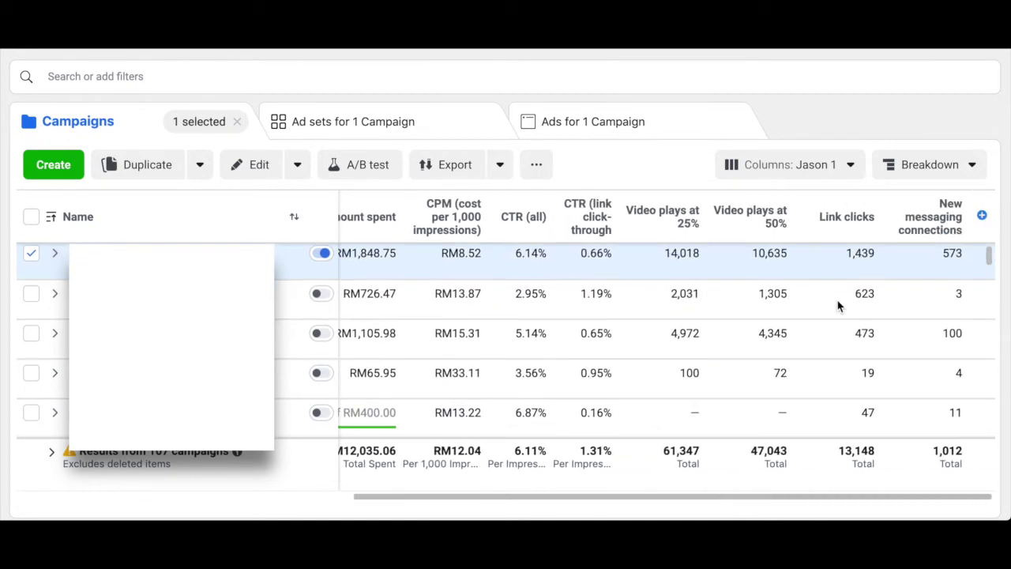
scroll(838, 306, "left", 5)
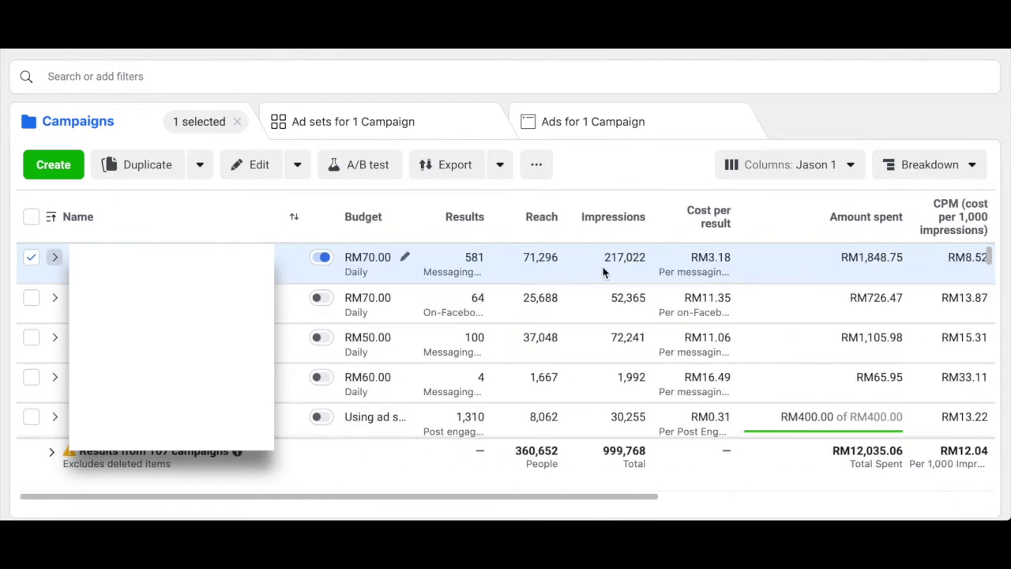
scroll(631, 275, "right", 3)
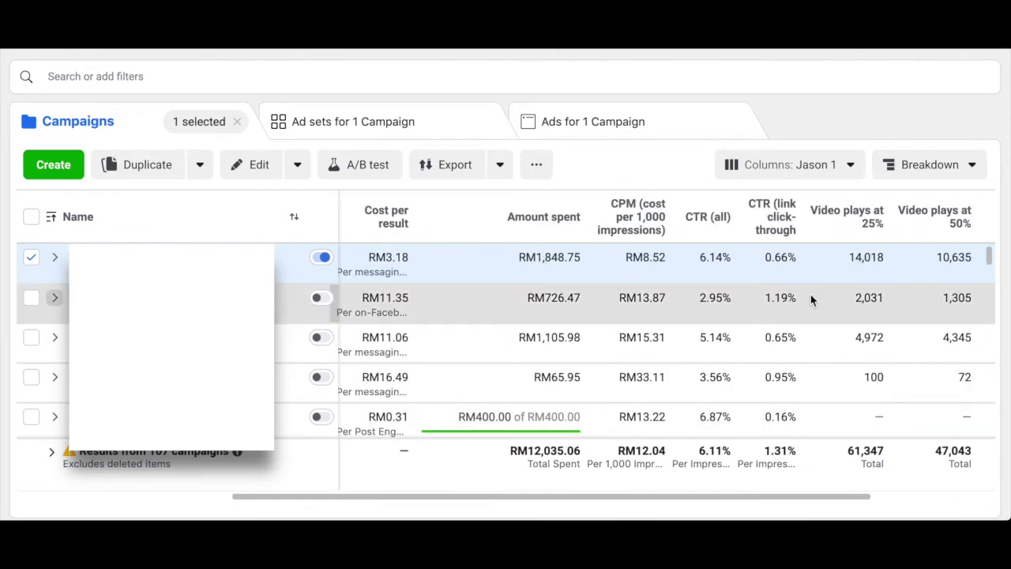
scroll(813, 295, "right", 1)
scroll(433, 289, "left", 4)
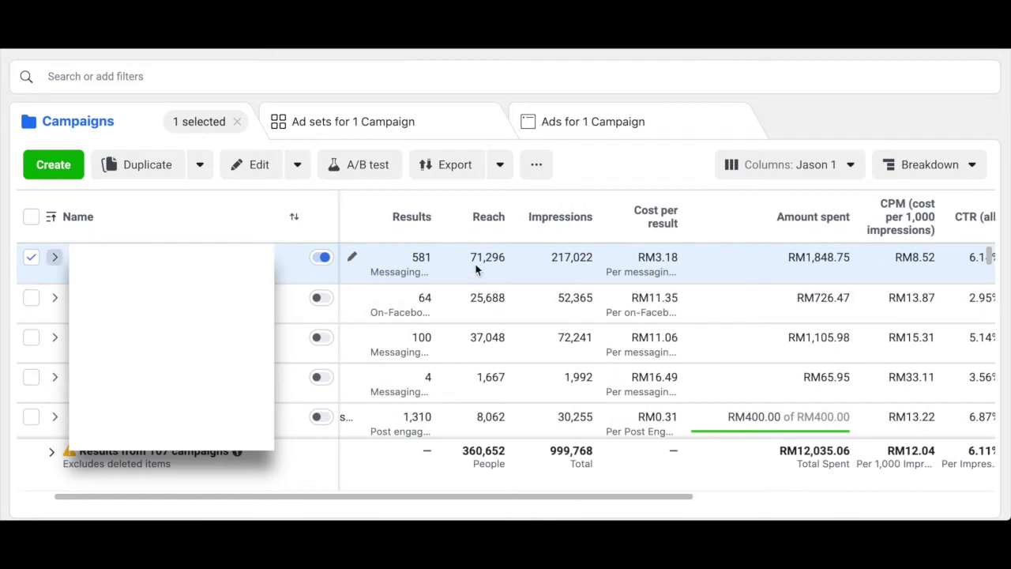
Follow the active campaign from reach through video plays and link clicks to new messaging connections, and check its result type
double_click(474, 272)
scroll(496, 273, "right", 4)
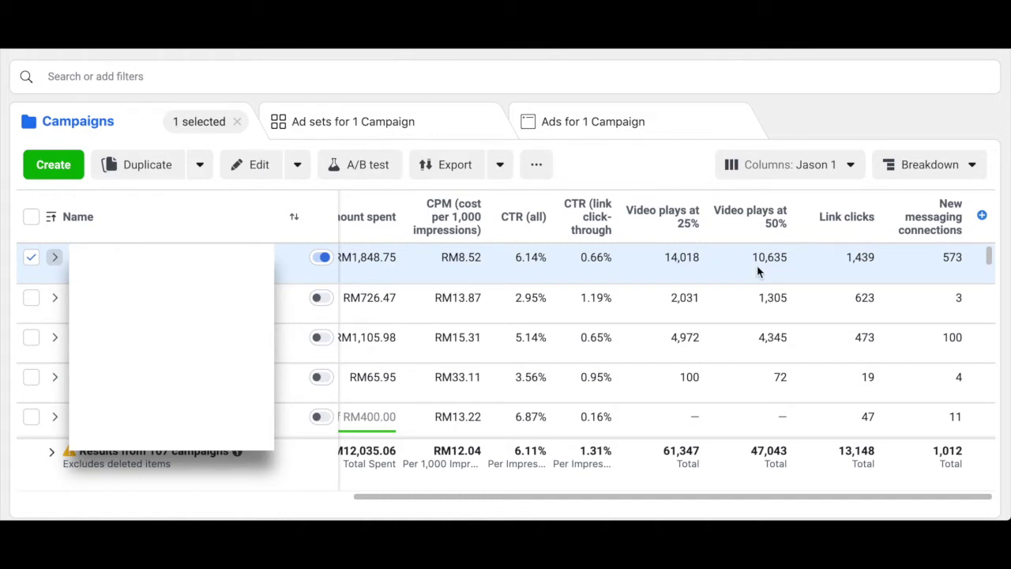
scroll(853, 316, "left", 1)
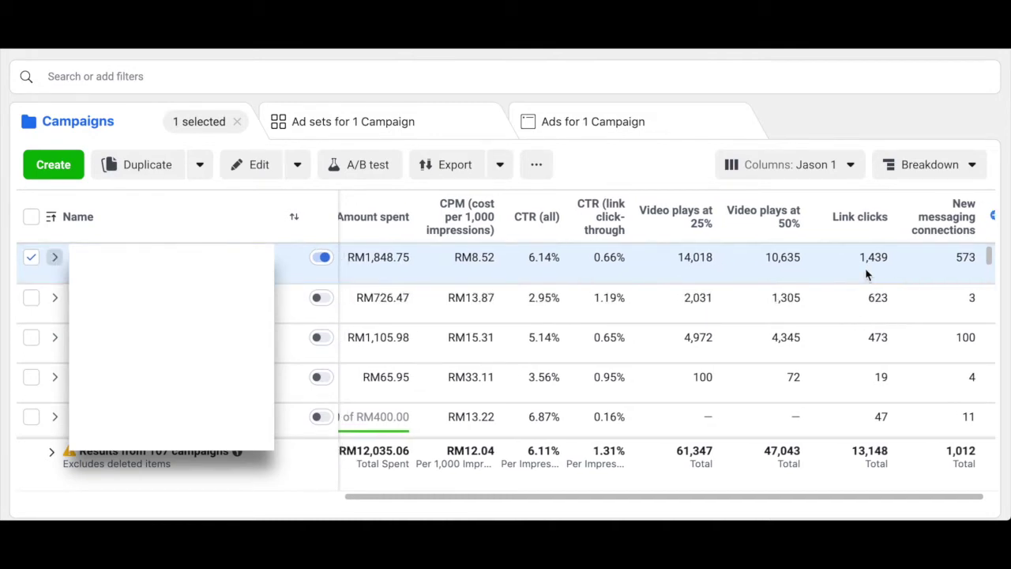
scroll(893, 272, "left", 5)
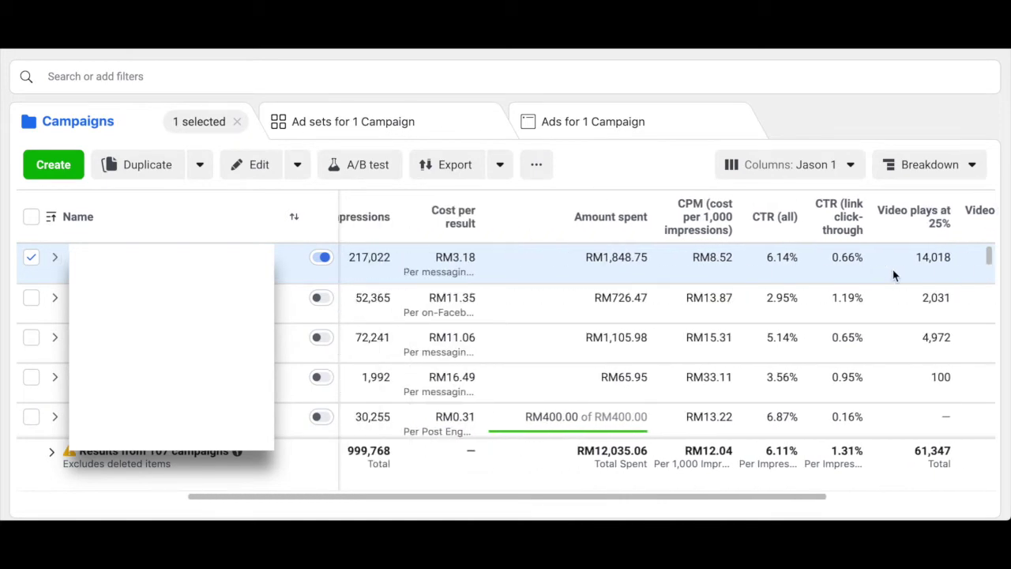
scroll(893, 274, "left", 3)
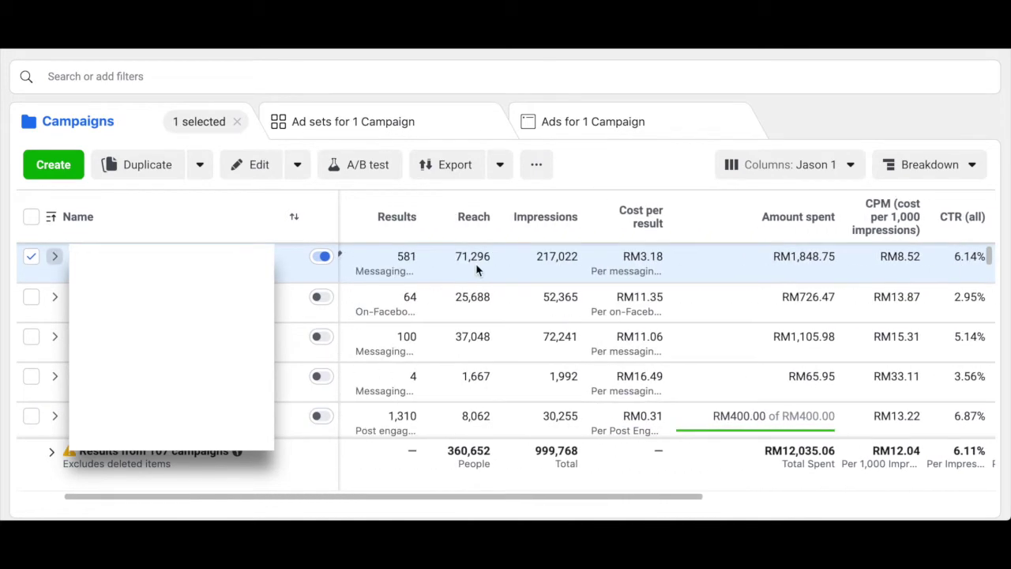
scroll(475, 263, "right", 10)
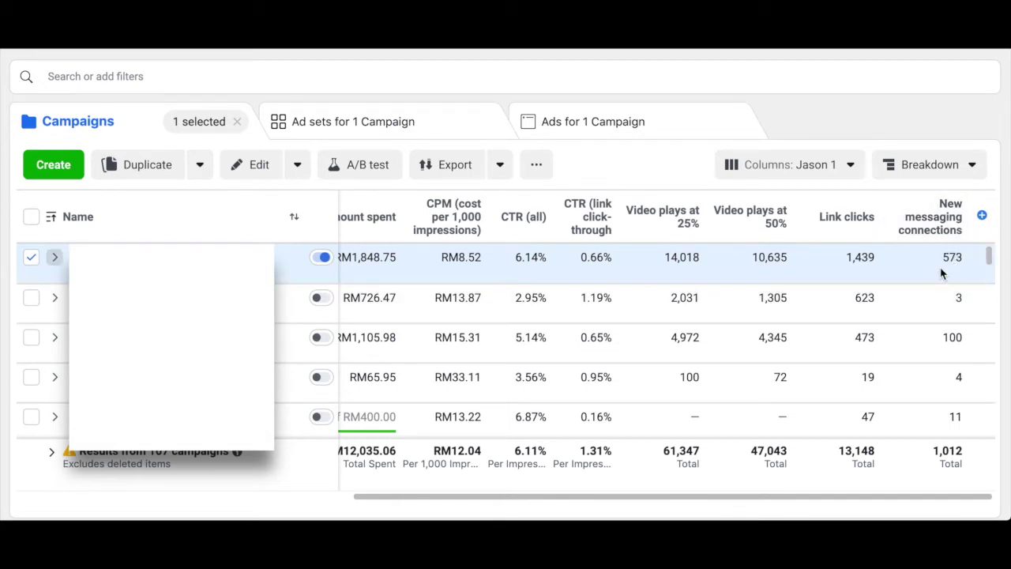
scroll(934, 268, "left", 2)
scroll(933, 267, "left", 5)
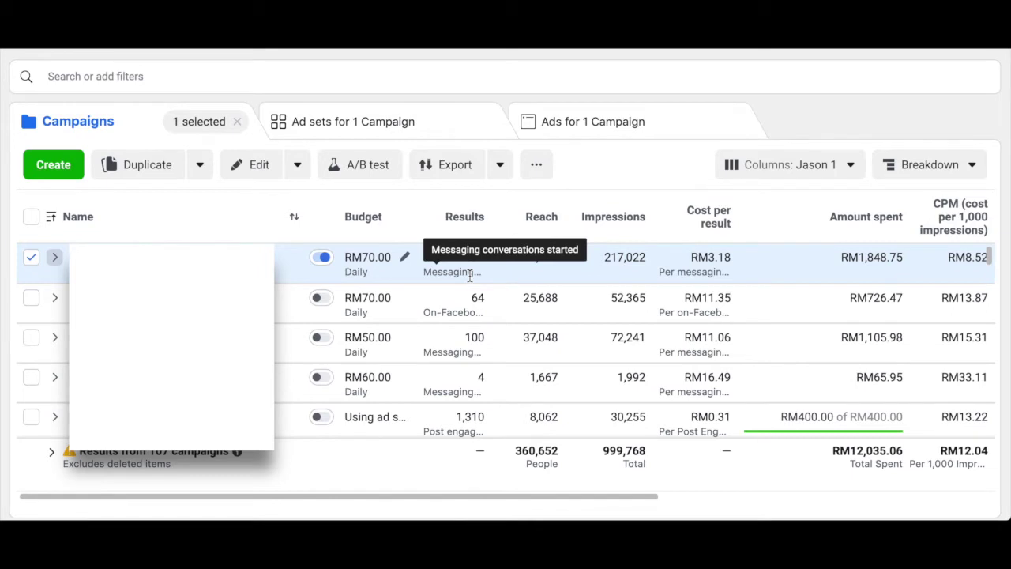
Compare the active campaign's new messaging connections with its cost per result, amount spent, CPM and click-through rates
scroll(470, 275, "right", 10)
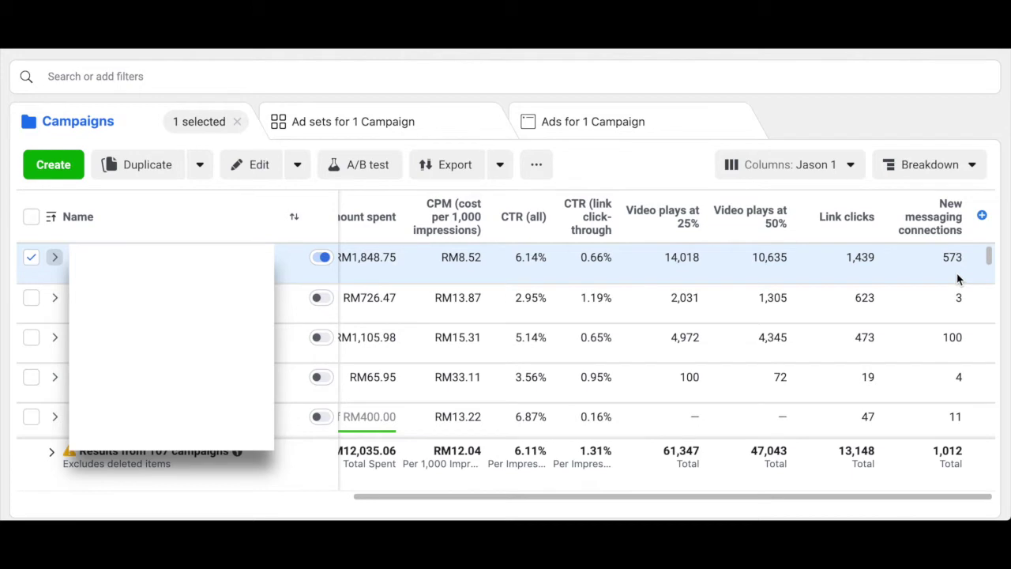
scroll(957, 278, "left", 5)
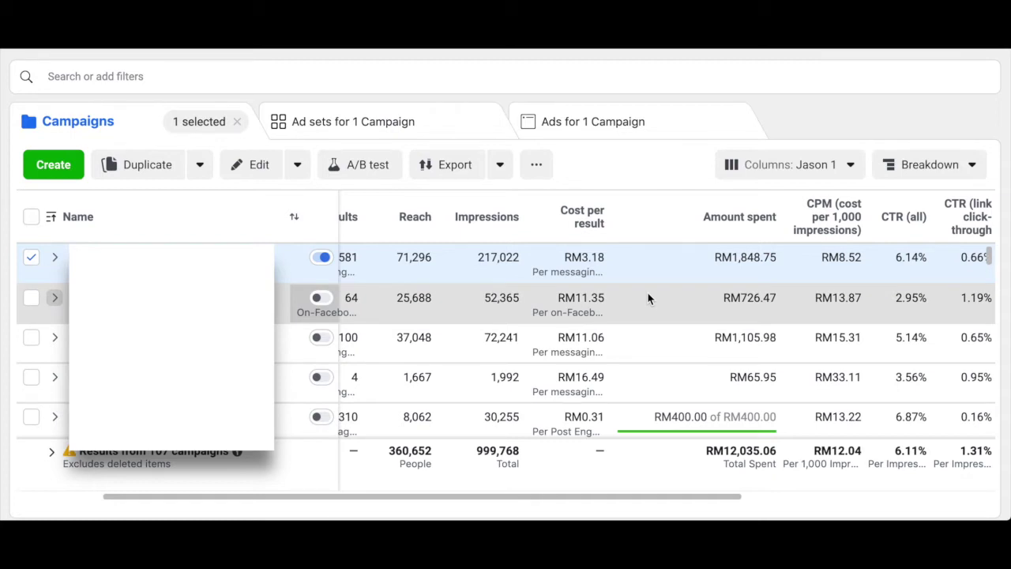
scroll(648, 297, "right", 3)
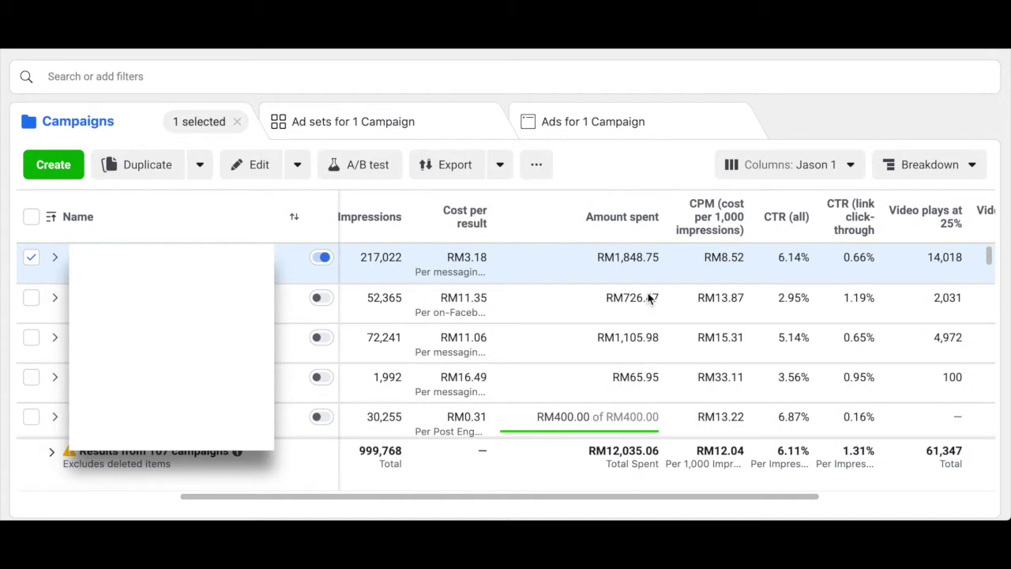
scroll(648, 297, "right", 3)
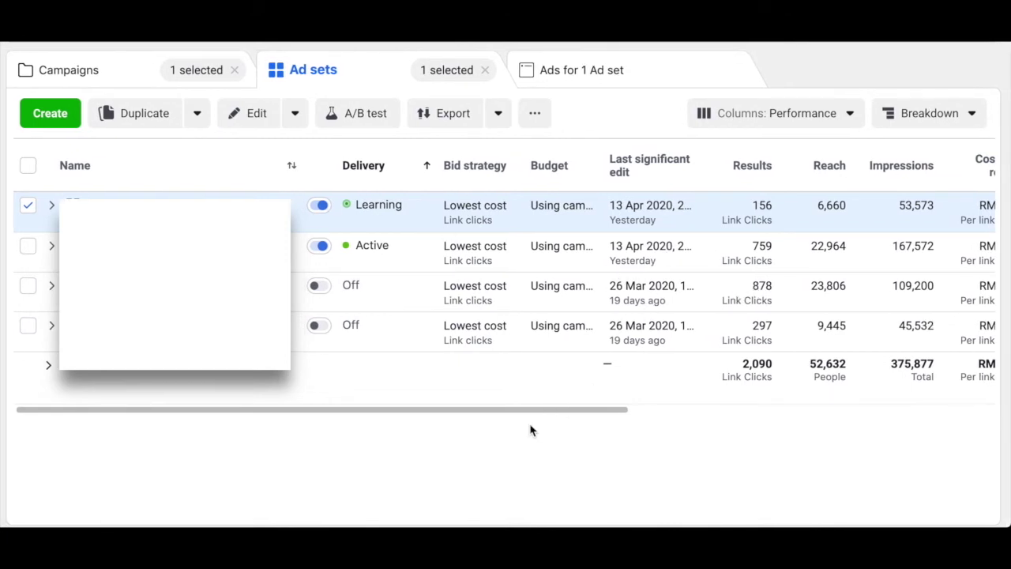
Review the ad sets' cost per result, relevance rankings and amount spent with the Performance column preset
scroll(567, 412, "right", 5)
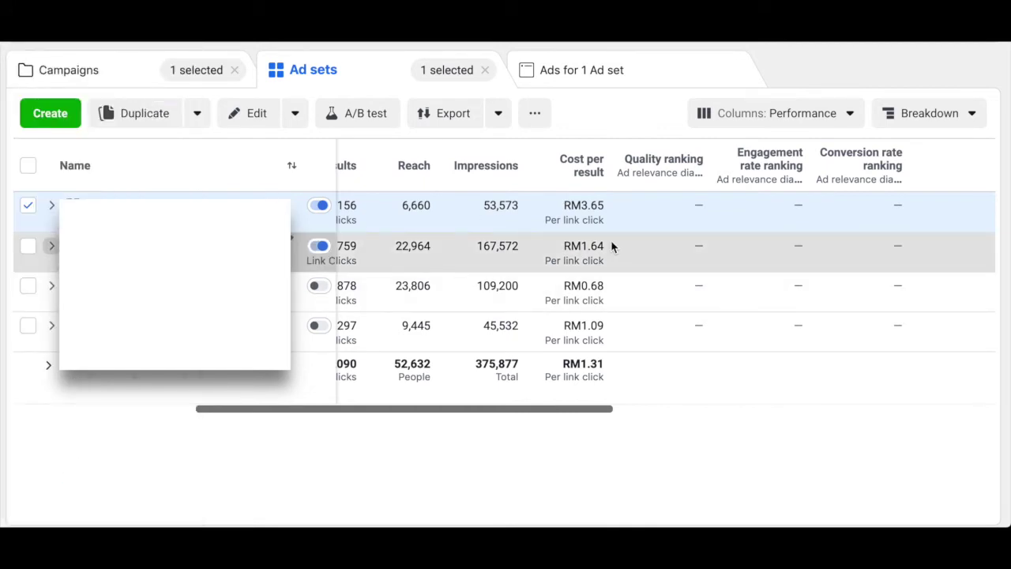
scroll(612, 237, "left", 1)
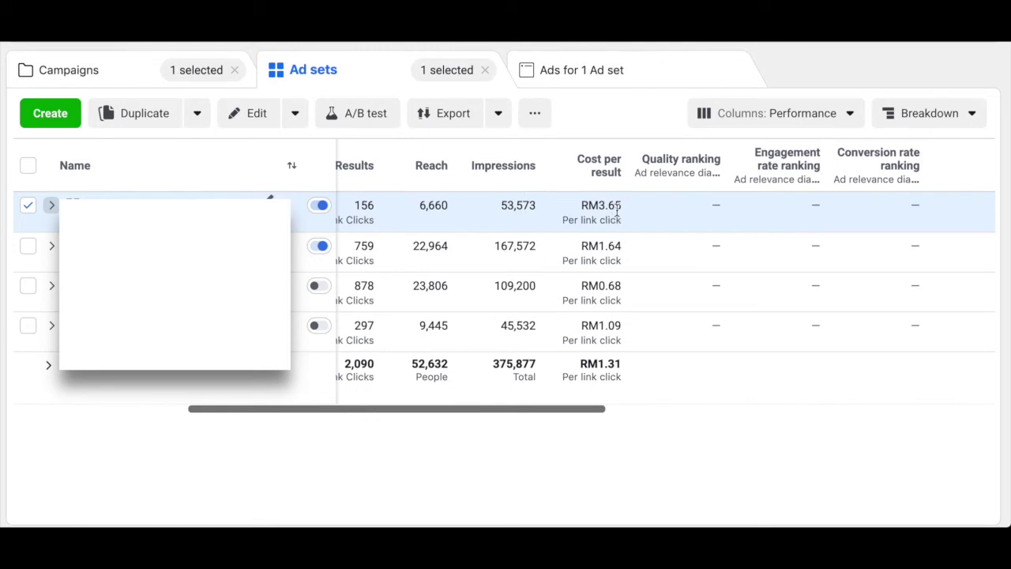
scroll(617, 210, "right", 10)
scroll(616, 210, "left", 7)
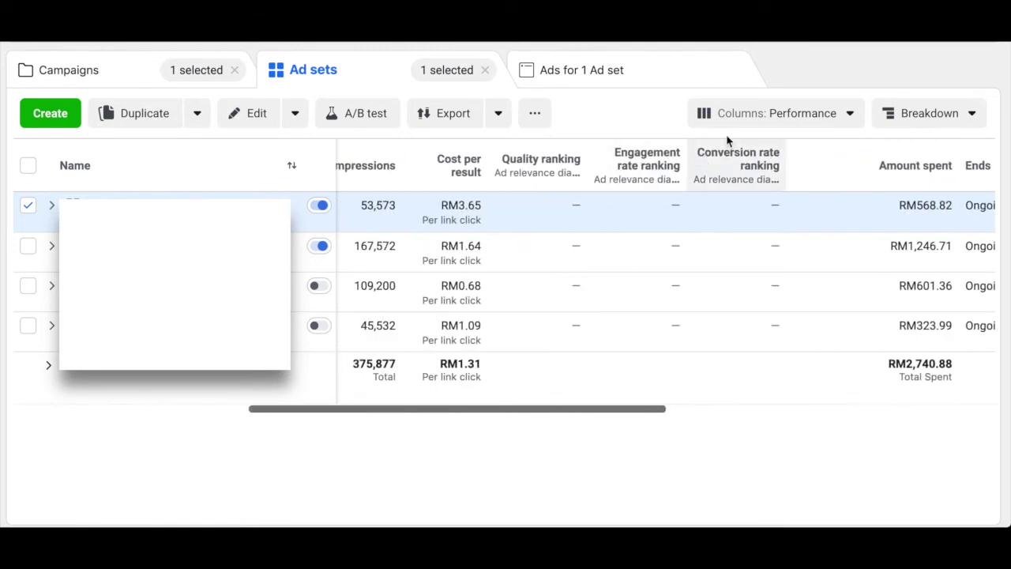
Apply the second saved custom column preset to the ad sets and review their click-through rate, CPM, frequency and video plays
left_click(776, 118)
scroll(776, 382, "down", 1)
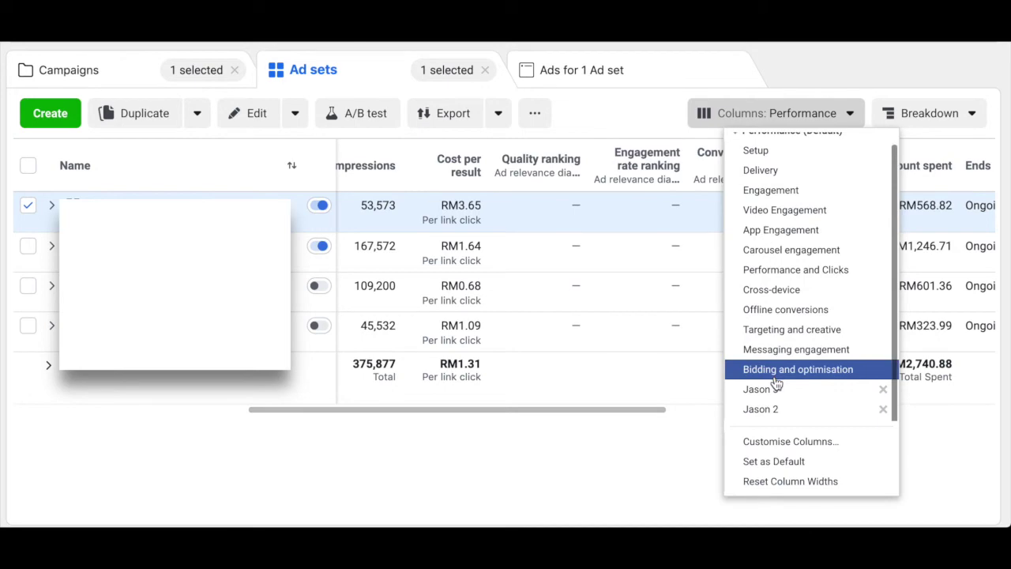
left_click(774, 388)
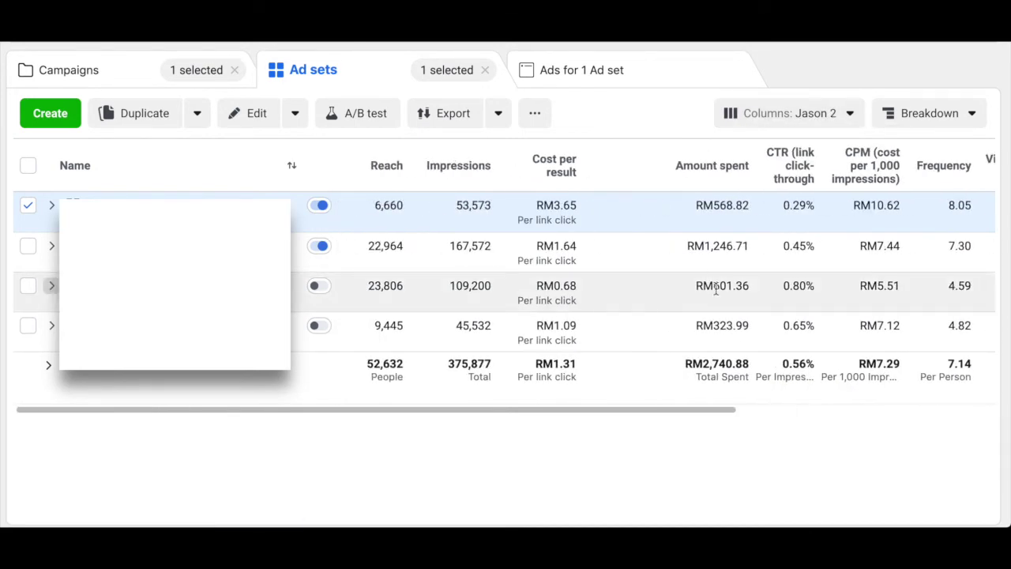
scroll(681, 244, "right", 3)
scroll(652, 232, "right", 3)
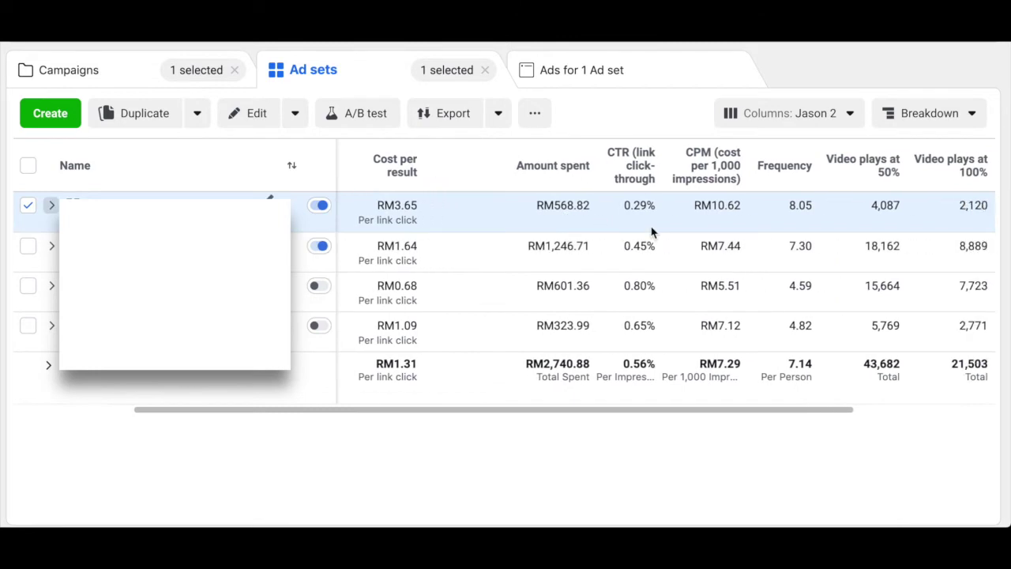
scroll(652, 236, "right", 1)
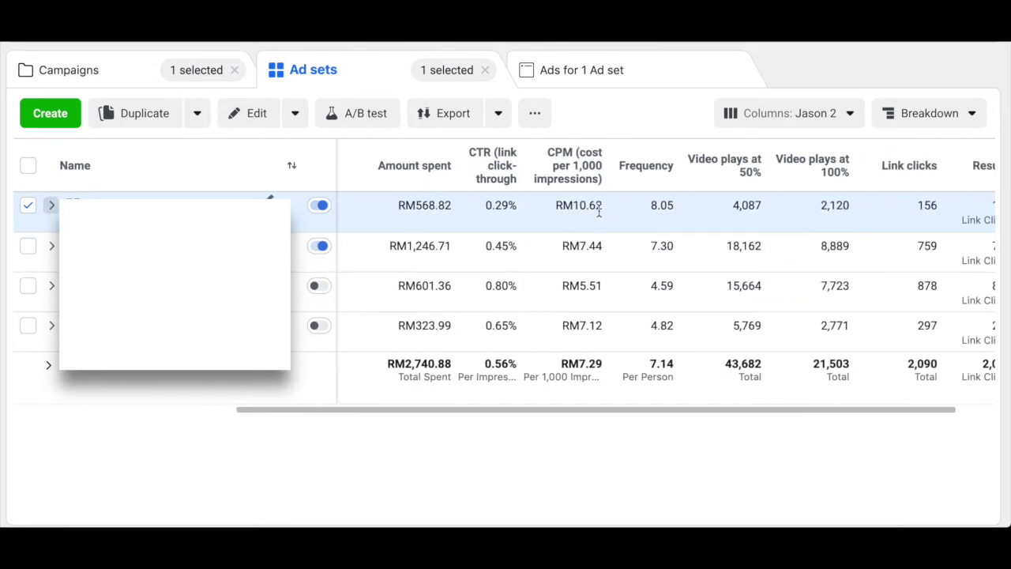
scroll(595, 207, "right", 2)
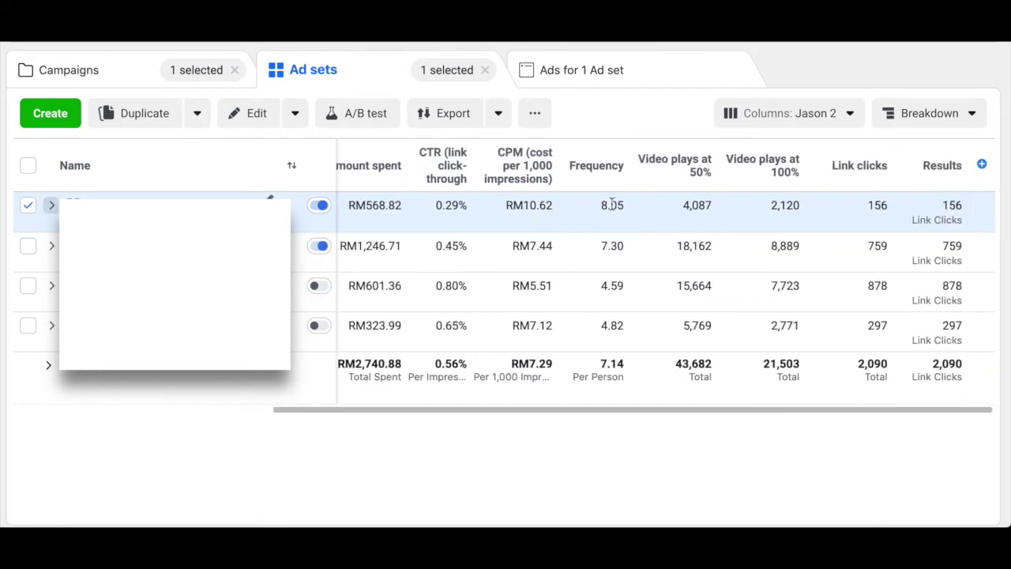
Check the selected ad set's frequency against its reach, impressions and amount spent
left_click_drag(624, 204, 599, 203)
scroll(713, 214, "left", 5)
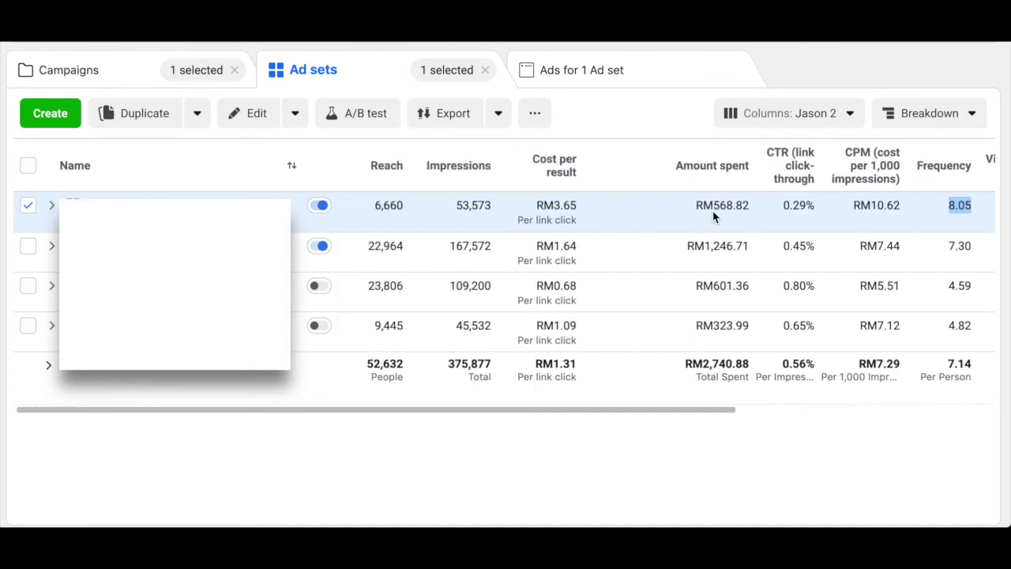
scroll(632, 228, "right", 5)
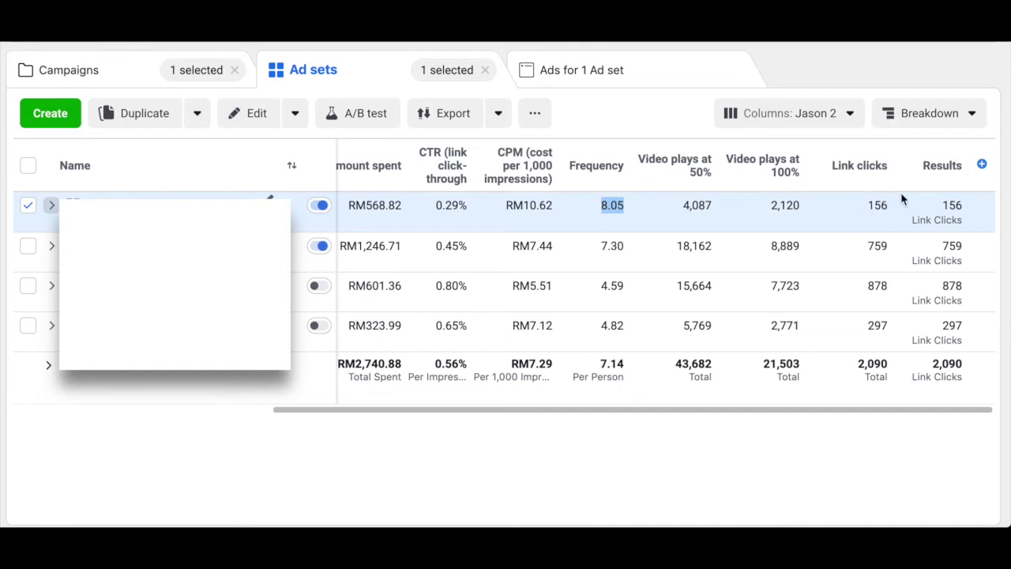
Compare the selected ad set's link clicks with the number of people it reached
double_click(877, 206)
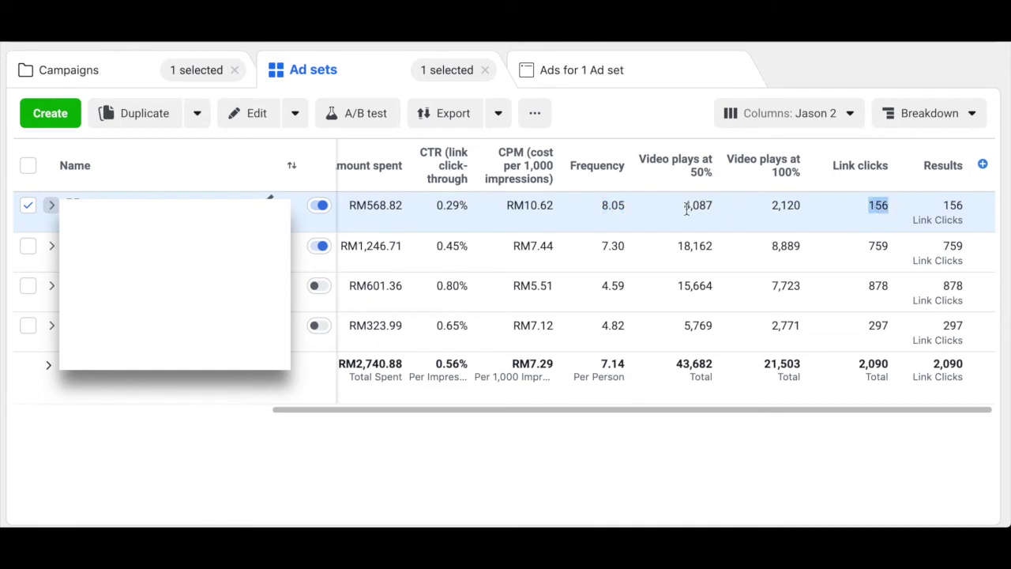
scroll(687, 213, "left", 5)
scroll(403, 224, "right", 5)
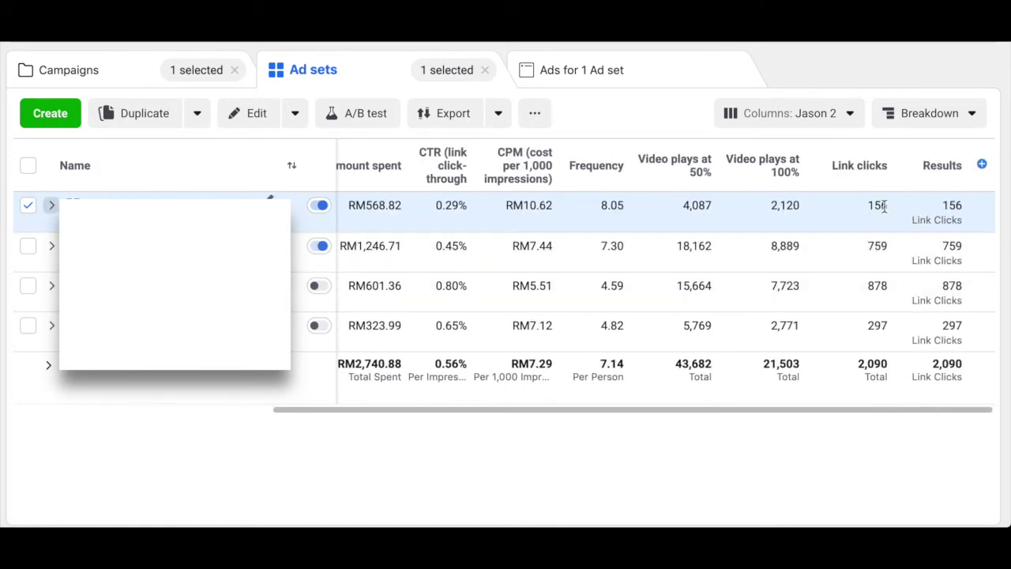
left_click_drag(864, 205, 892, 208)
scroll(833, 218, "left", 5)
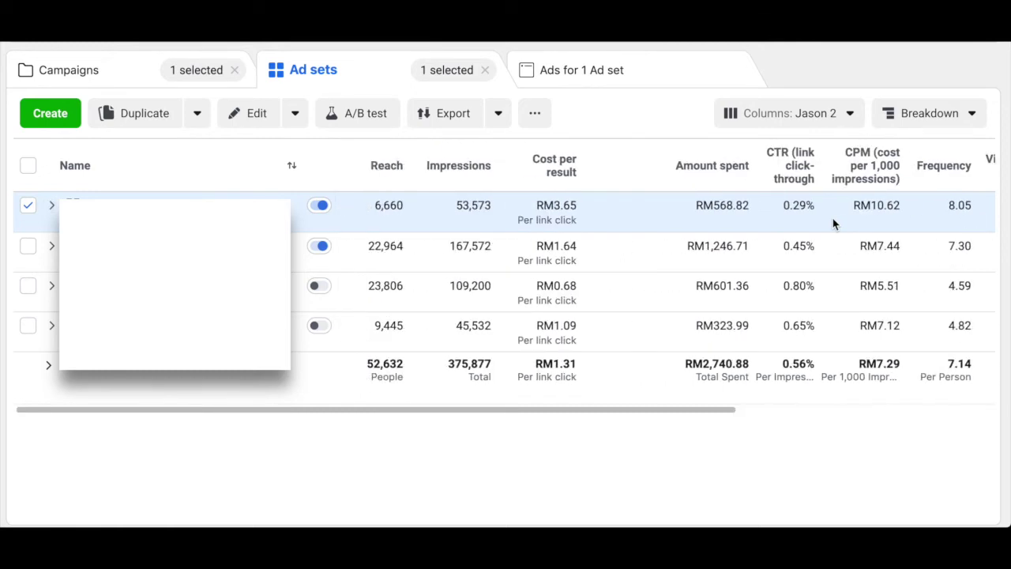
left_click_drag(408, 217, 374, 215)
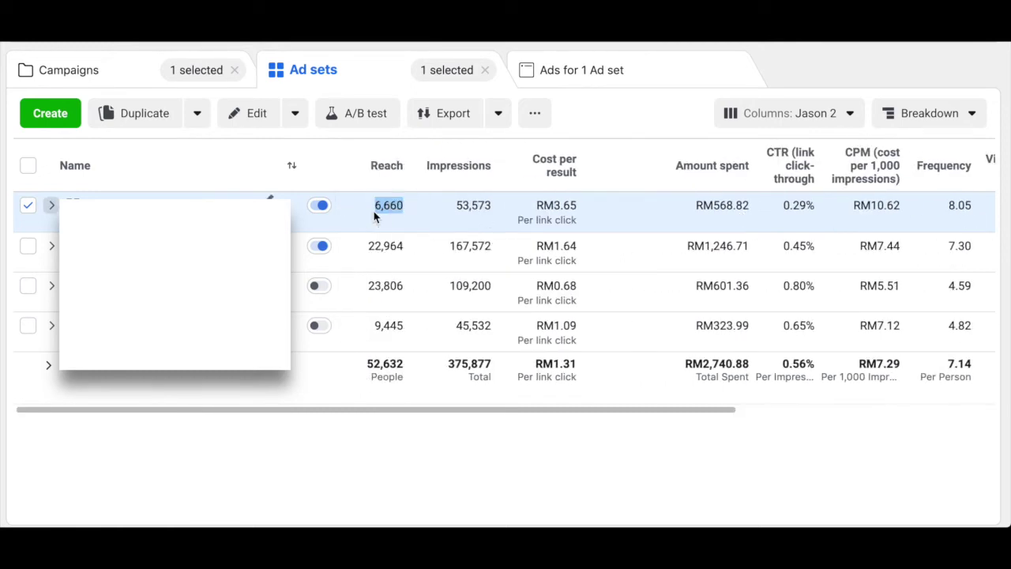
Examine the selected ad set's video plays and link click-through rate alongside its amount spent and CPM
scroll(757, 232, "right", 5)
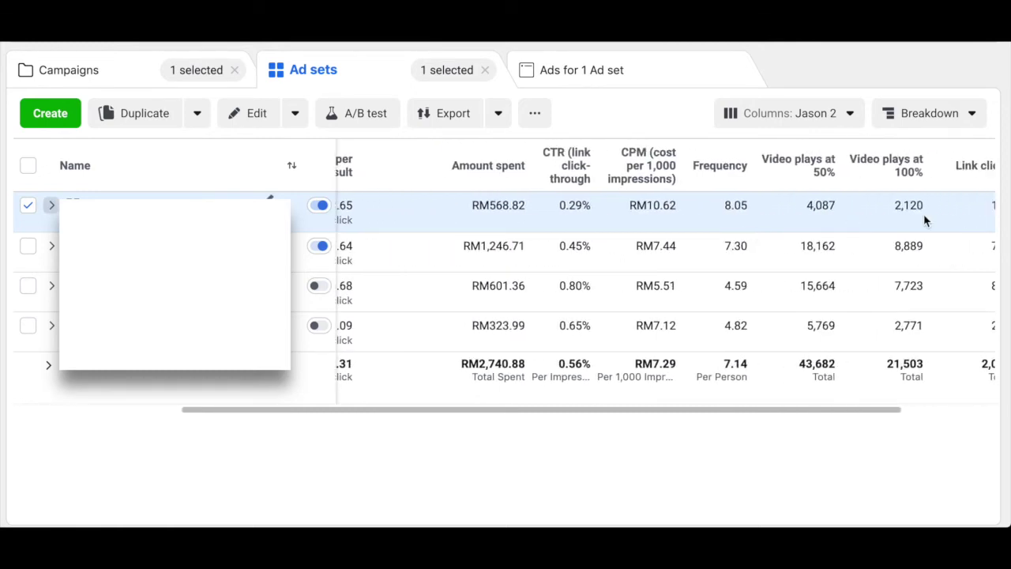
scroll(925, 219, "right", 2)
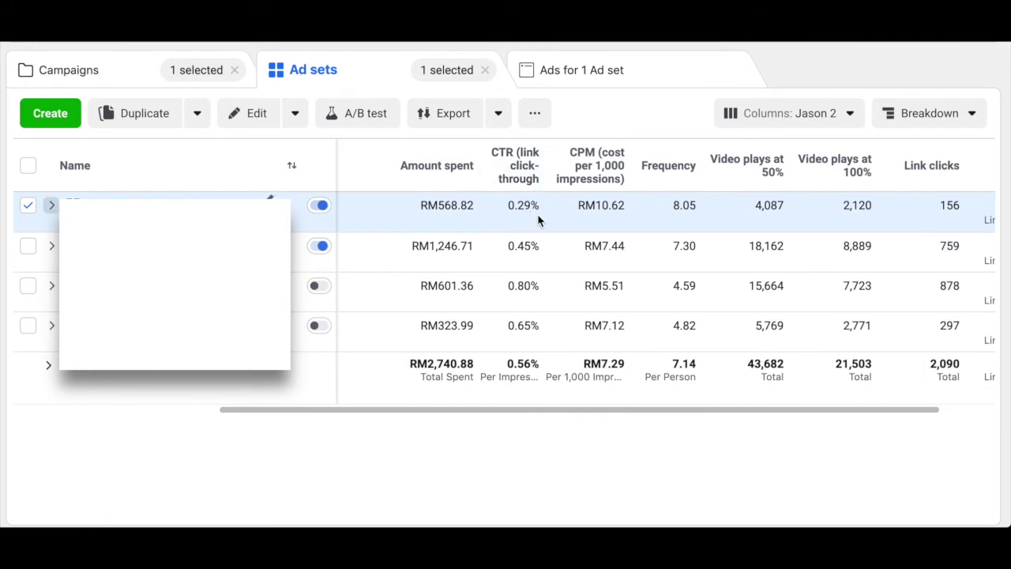
scroll(538, 220, "left", 8)
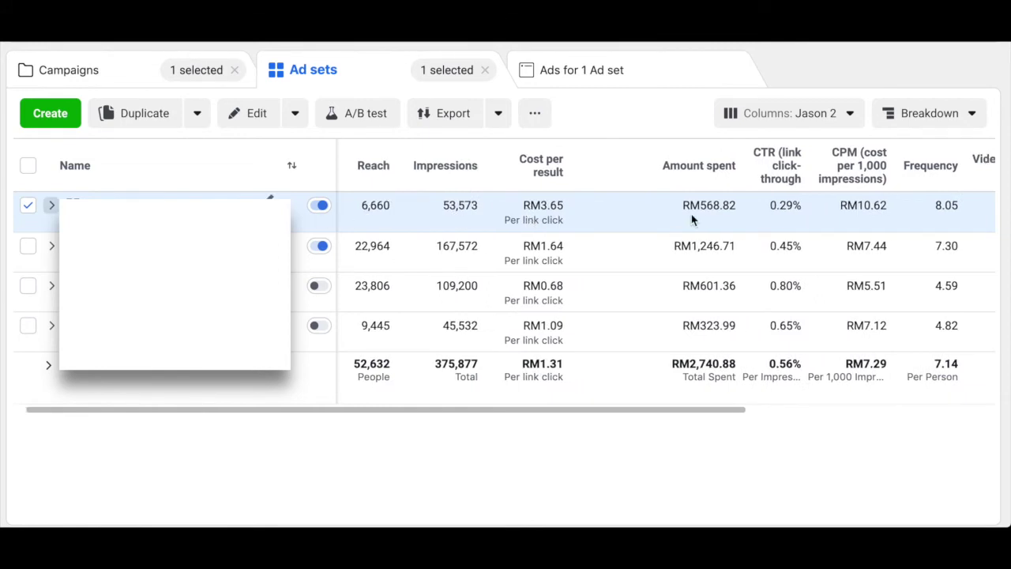
scroll(691, 219, "right", 5)
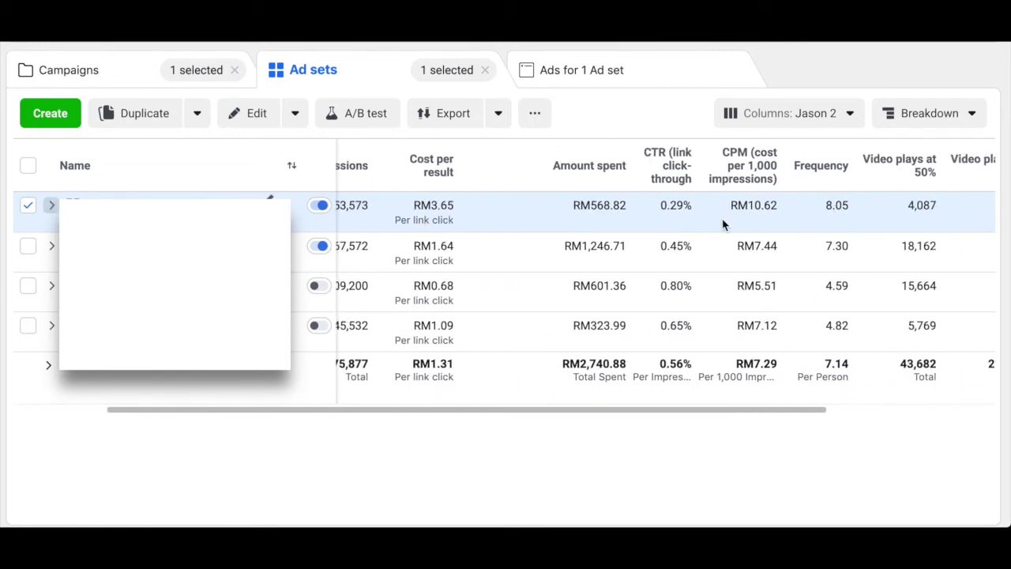
scroll(722, 224, "left", 5)
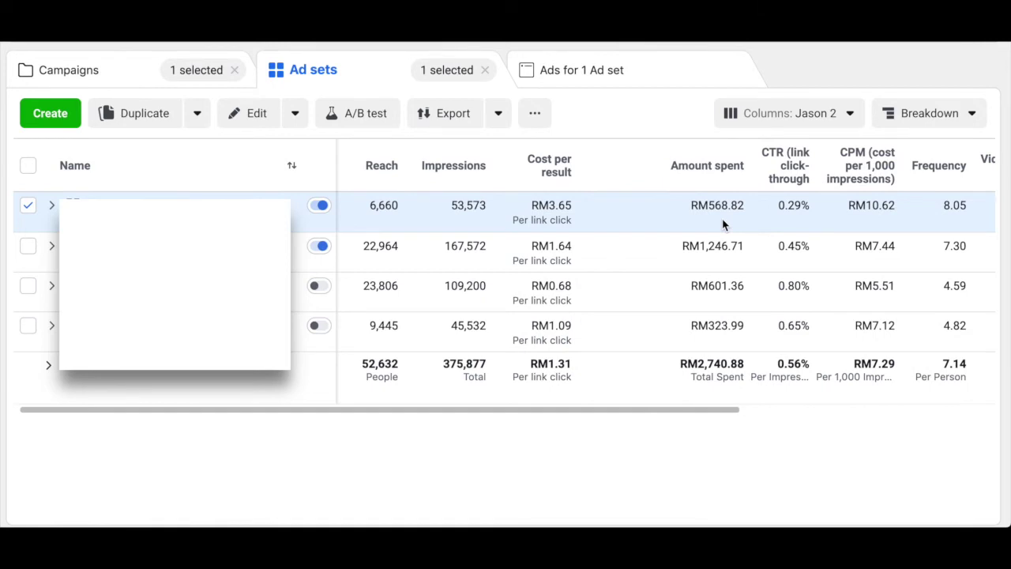
Compare the selected ad set's click-through rate and link clicks with its cost per result and CPM
scroll(721, 224, "right", 12)
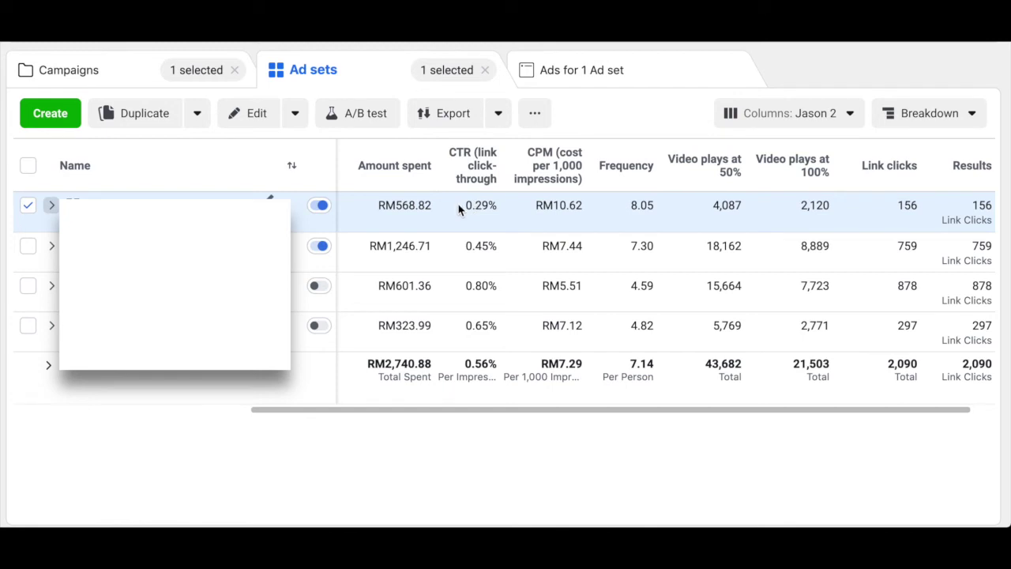
scroll(723, 207, "right", 2)
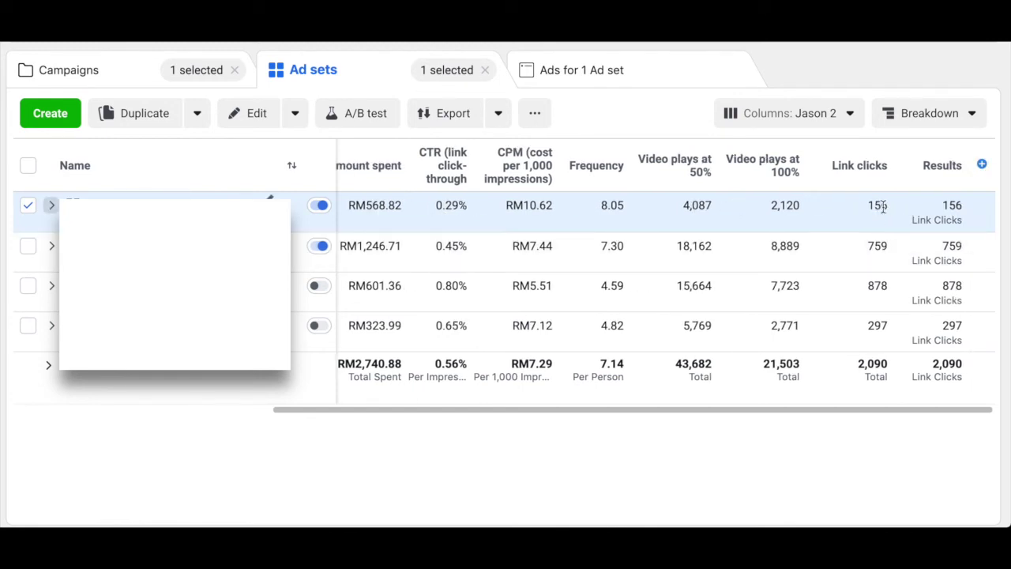
scroll(883, 207, "left", 10)
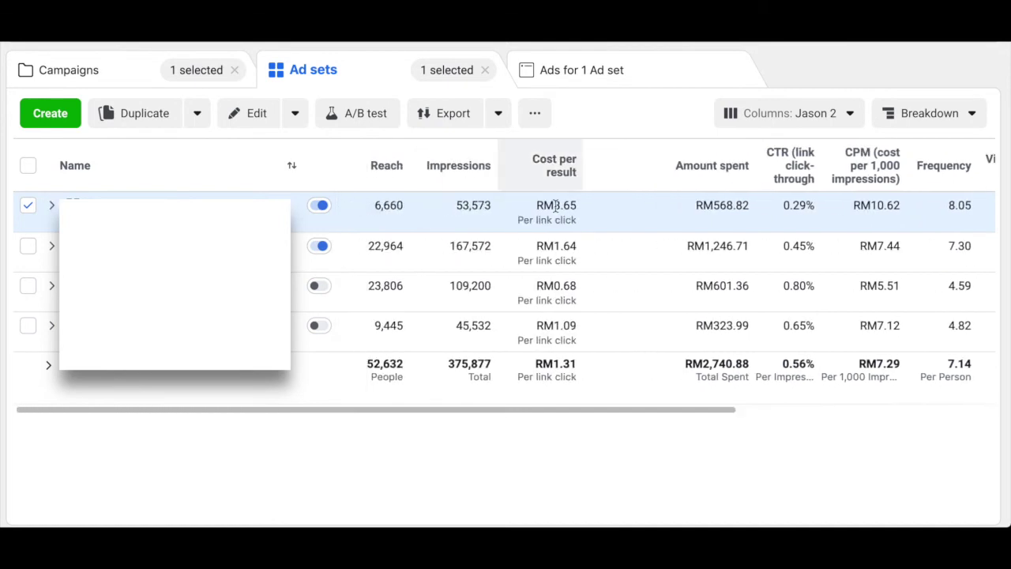
scroll(607, 208, "right", 10)
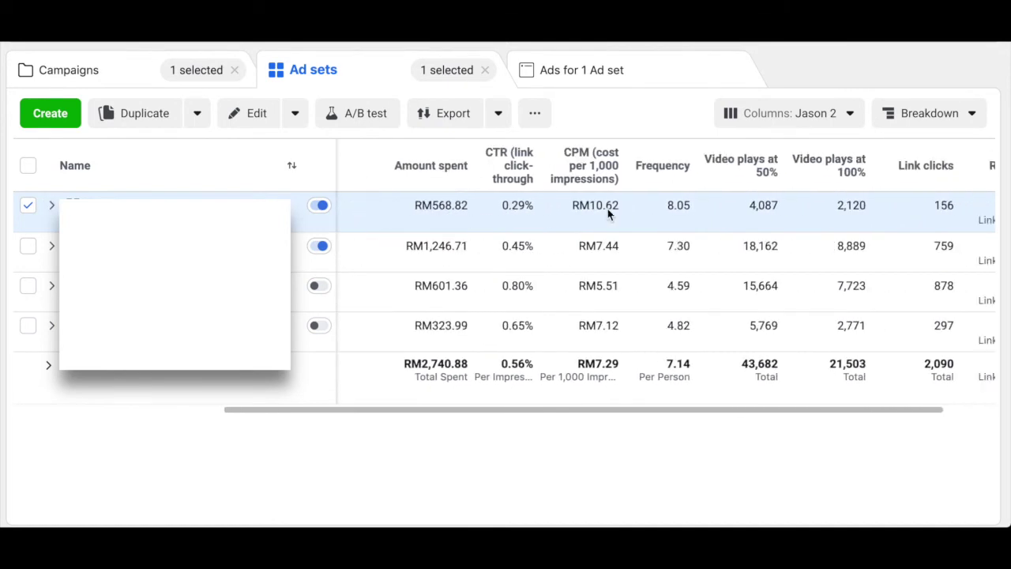